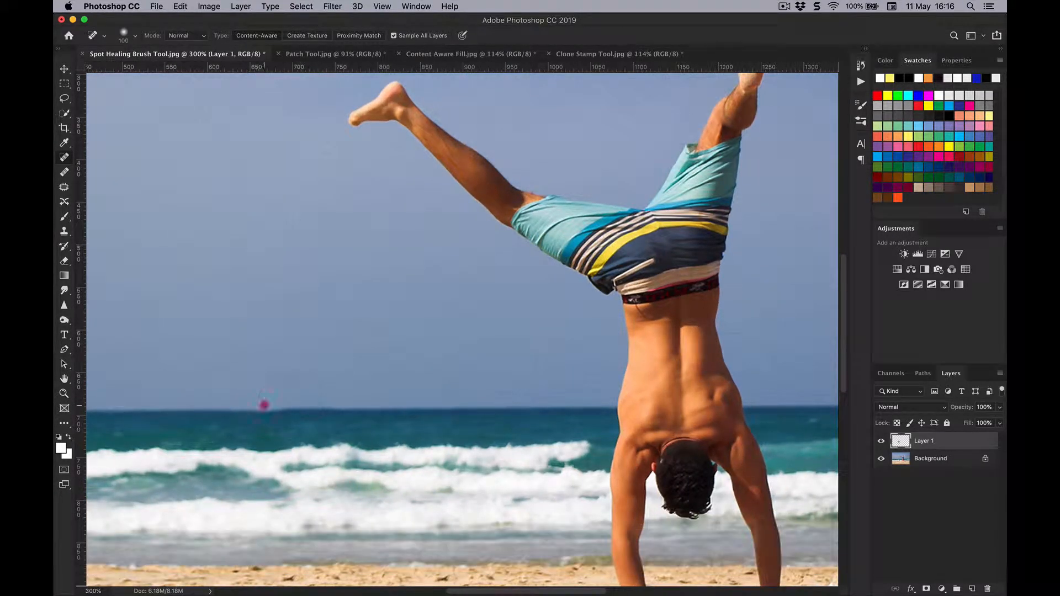
Retouch the sea horizon to the left of the handstanding man with short Spot Healing Brush dabs on Layer 1.
{"action": "left_click", "coordinate": [259, 407]}
{"action": "left_click", "coordinate": [284, 409]}
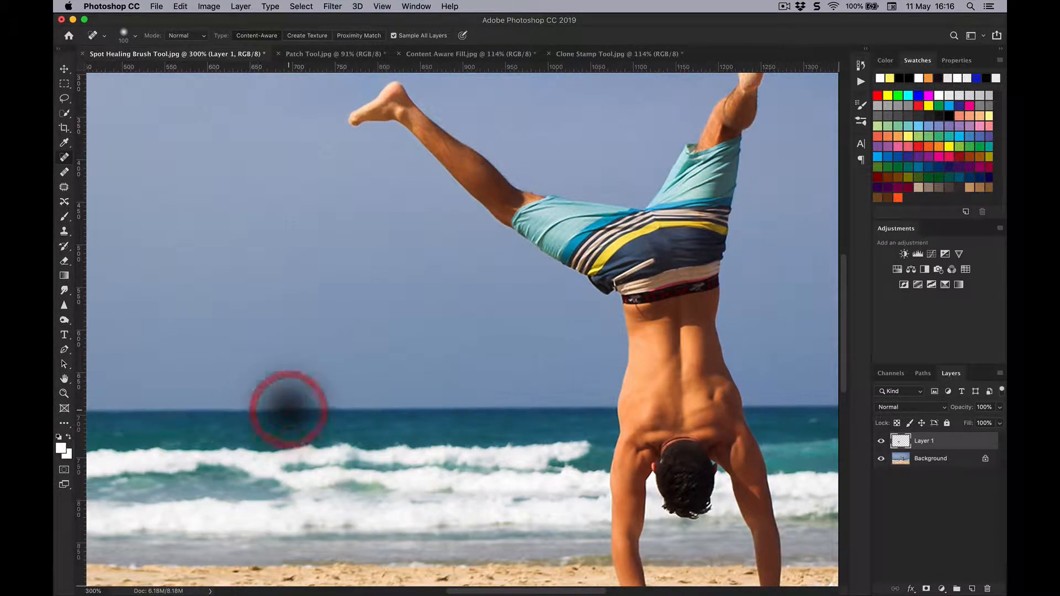
{"action": "left_click", "coordinate": [320, 414]}
{"action": "left_click", "coordinate": [353, 413]}
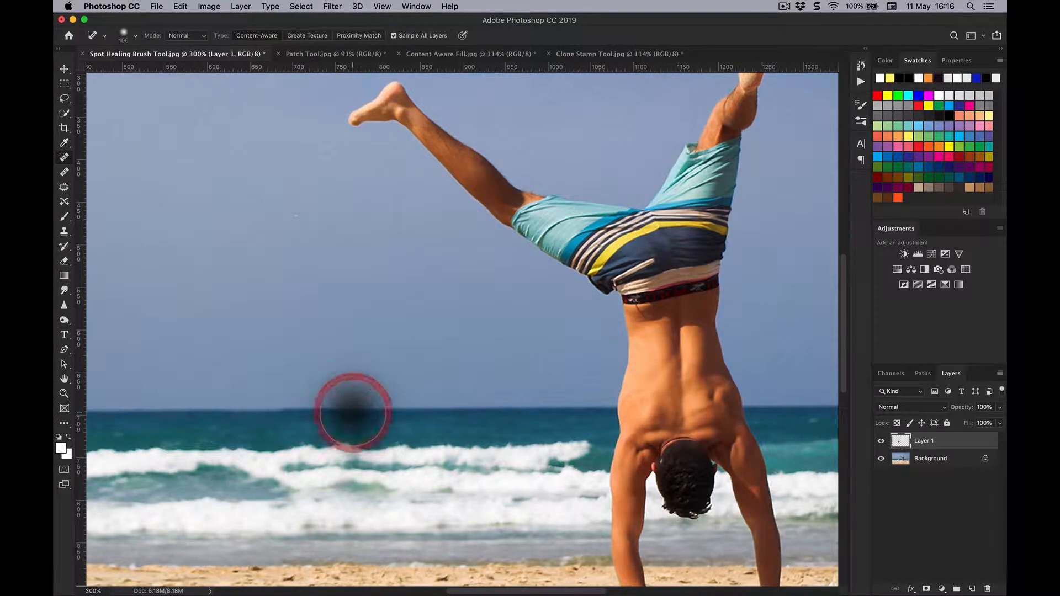
Compare the whole beach photo with and without the healing on Layer 1 by toggling that layer's visibility.
{"action": "key", "text": "super+0"}
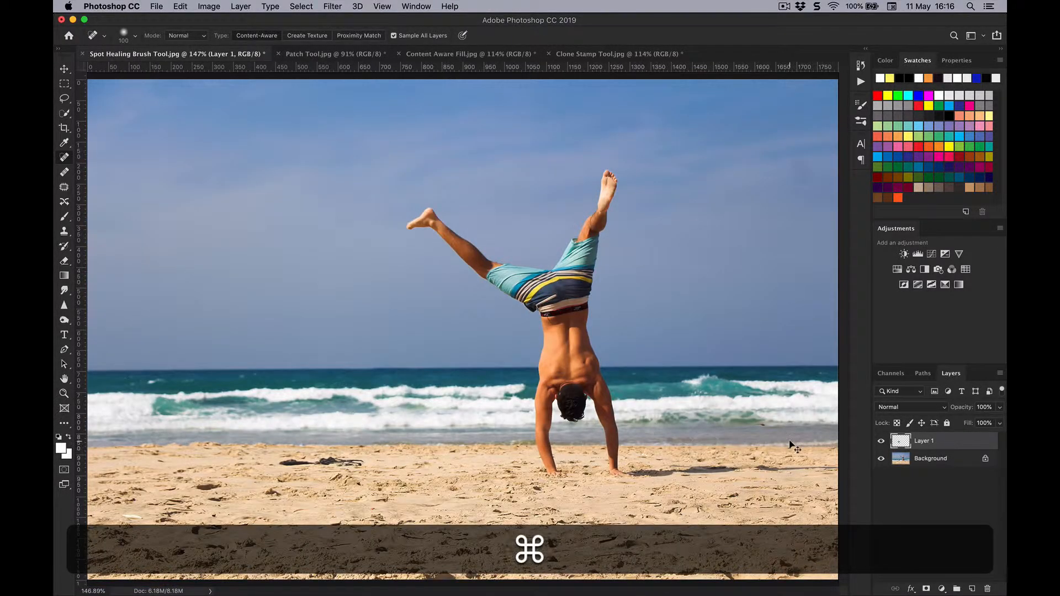
{"action": "key", "text": "super+minus"}
{"action": "left_click", "coordinate": [880, 442]}
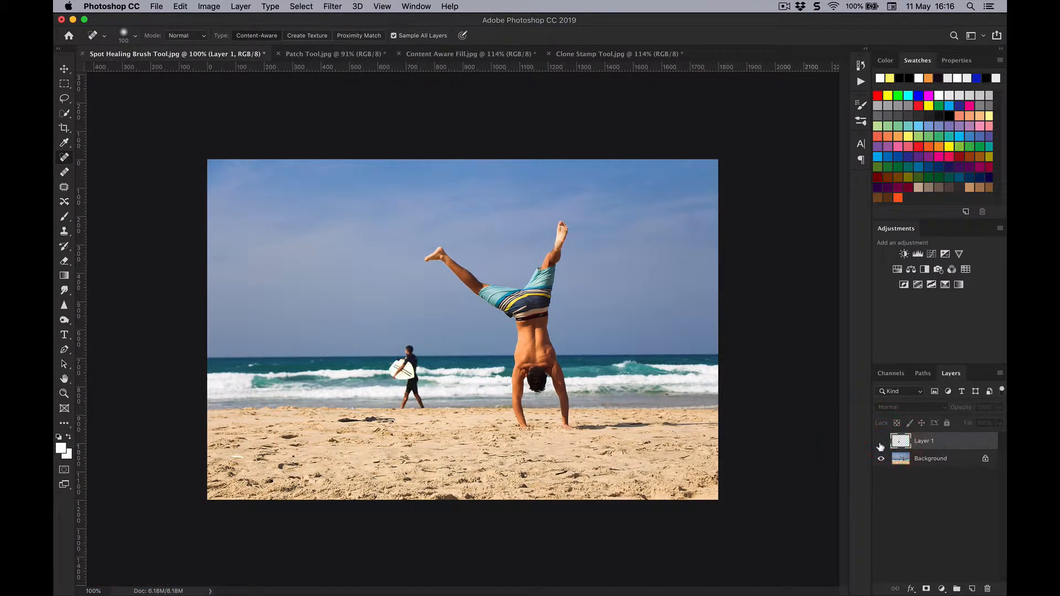
{"action": "left_click", "coordinate": [881, 442]}
{"action": "left_click", "coordinate": [881, 442]}
{"action": "left_click", "coordinate": [881, 443]}
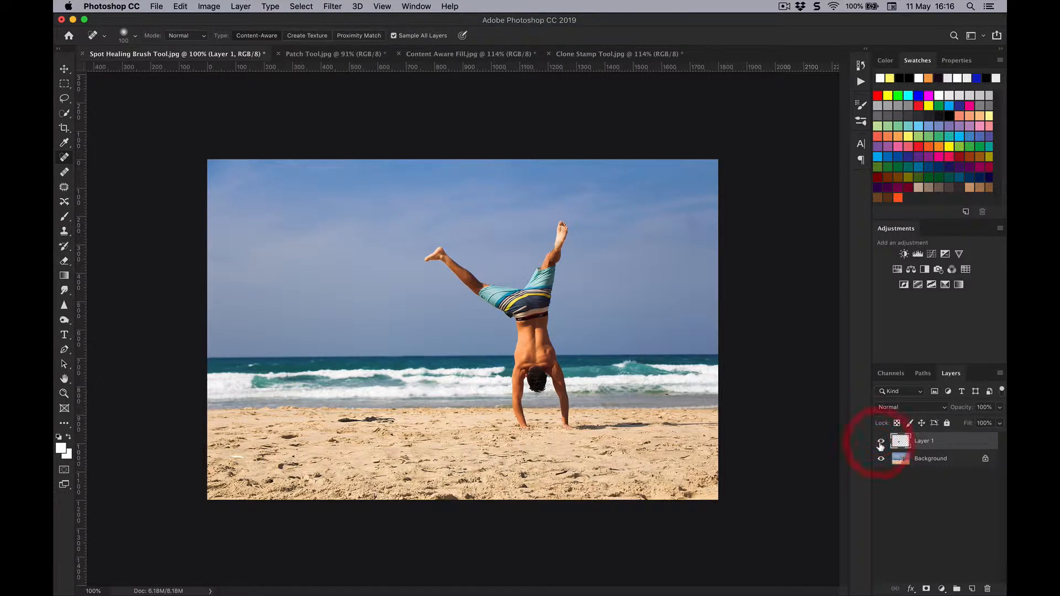
{"action": "left_click", "coordinate": [880, 442]}
{"action": "left_click", "coordinate": [881, 442]}
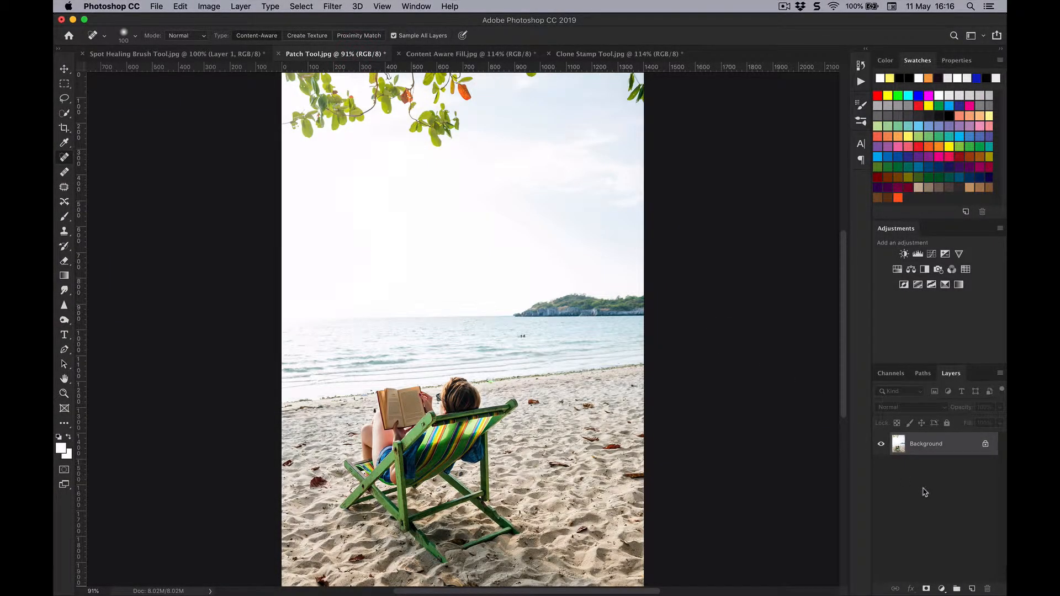
Duplicate the Background layer of Patch Tool.jpg within the same document.
{"action": "left_click", "coordinate": [246, 5]}
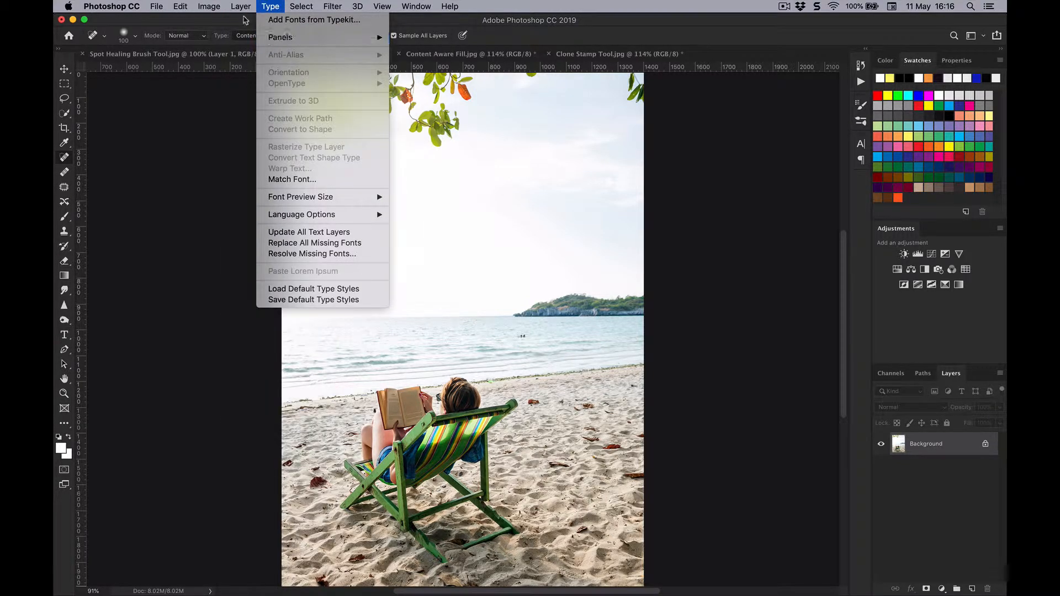
{"action": "left_click", "coordinate": [258, 52]}
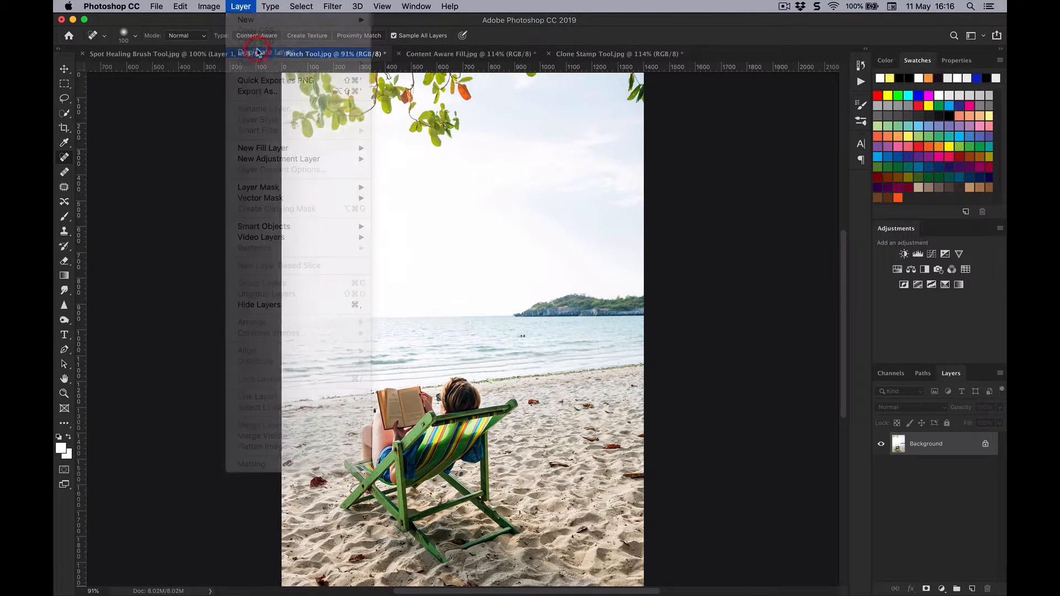
{"action": "left_click", "coordinate": [635, 253]}
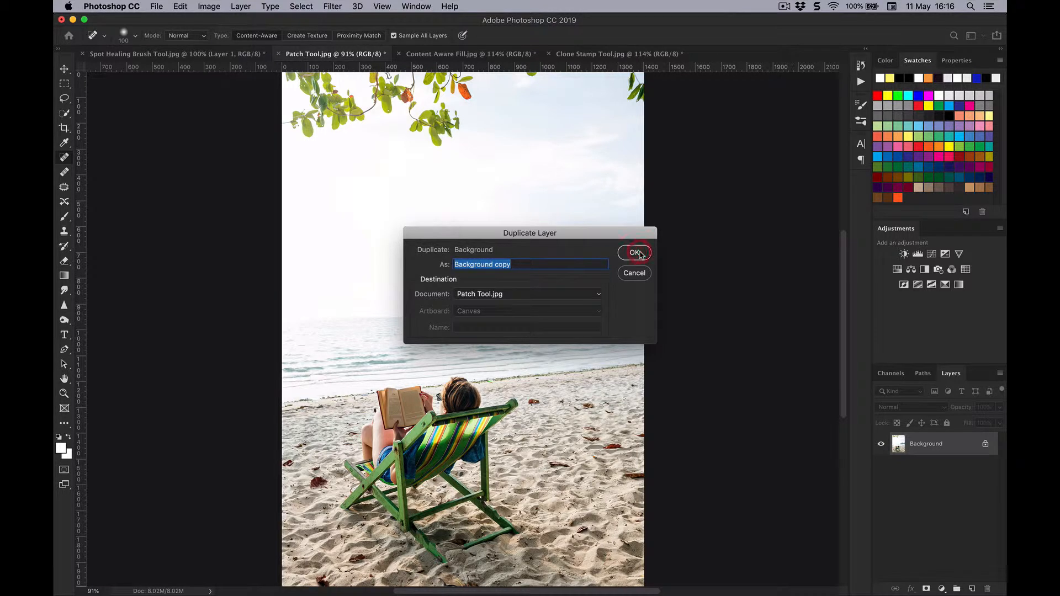
Outline the reader and green deck chair with the Patch tool, replace them with sand from the right, and deselect.
{"action": "left_click", "coordinate": [64, 189]}
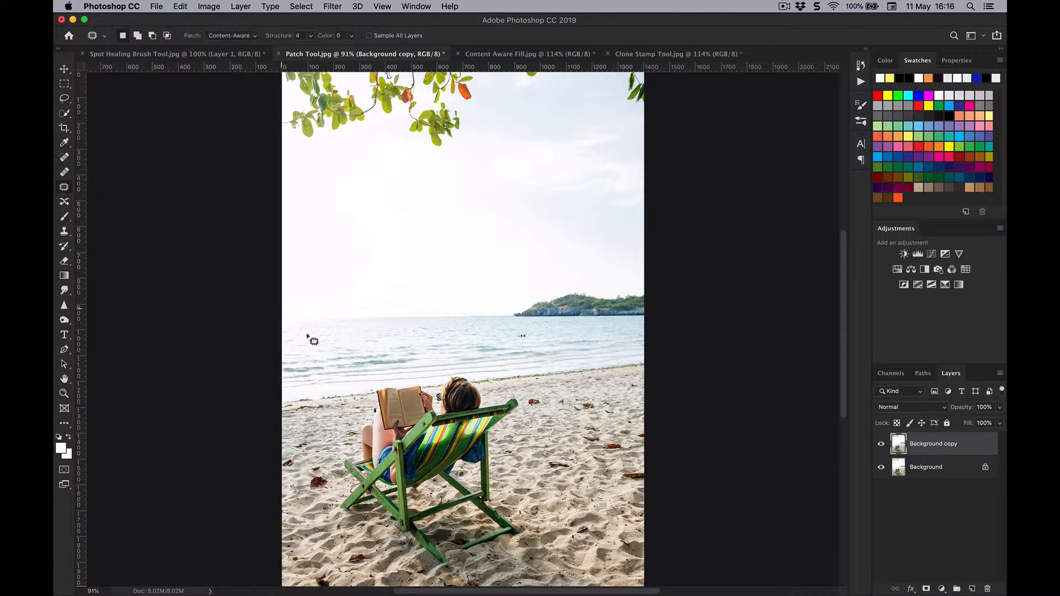
{"action": "left_click_drag", "start_coordinate": [372, 391], "coordinate": [343, 449]}
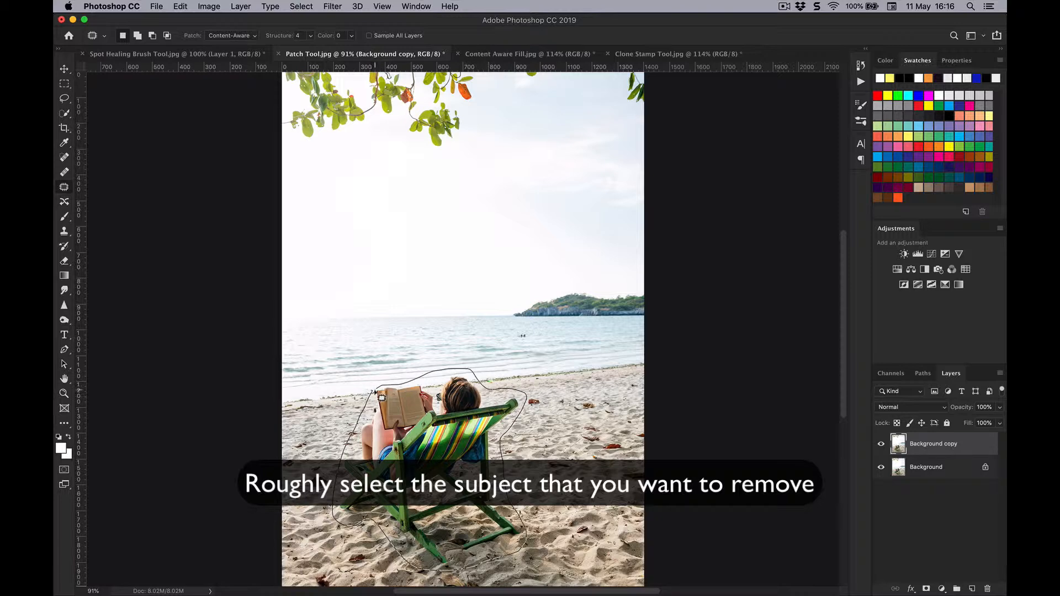
{"action": "left_click_drag", "start_coordinate": [375, 392], "coordinate": [373, 392]}
{"action": "mouse_move", "coordinate": [411, 442]}
{"action": "left_mouse_down"}
{"action": "mouse_move", "coordinate": [524, 420]}
{"action": "mouse_move", "coordinate": [552, 381]}
{"action": "mouse_move", "coordinate": [576, 425]}
{"action": "mouse_move", "coordinate": [552, 423]}
{"action": "mouse_move", "coordinate": [553, 433]}
{"action": "left_mouse_up"}
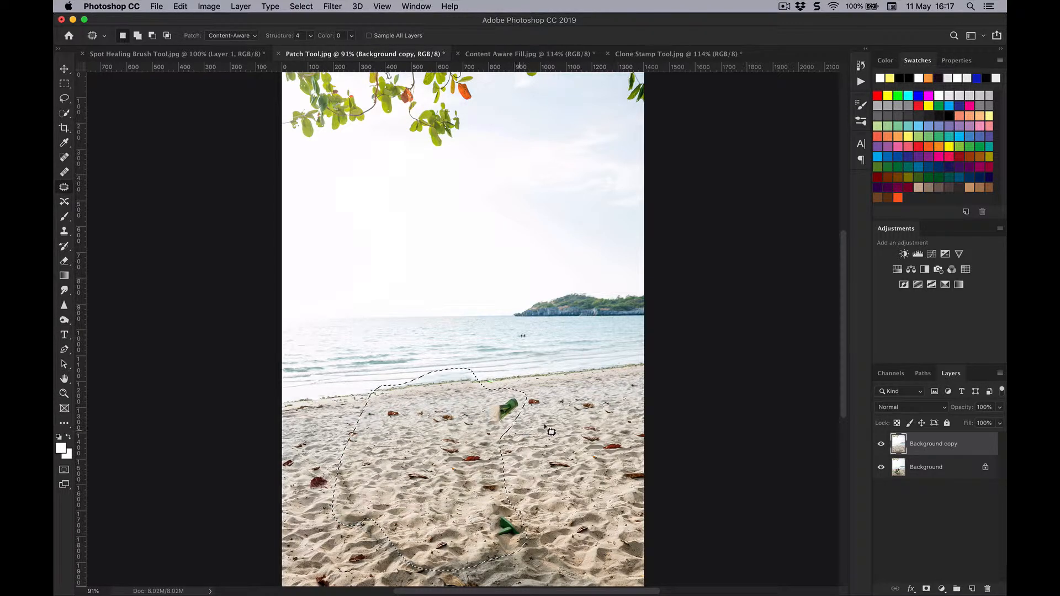
{"action": "key", "text": "super+d"}
Patch the two leftover green chair fragments with clean sand from the right and clear the selection.
{"action": "mouse_move", "coordinate": [524, 393]}
{"action": "left_mouse_down"}
{"action": "mouse_move", "coordinate": [493, 396]}
{"action": "mouse_move", "coordinate": [474, 419]}
{"action": "left_mouse_up"}
{"action": "left_click_drag", "start_coordinate": [482, 521], "coordinate": [528, 551]}
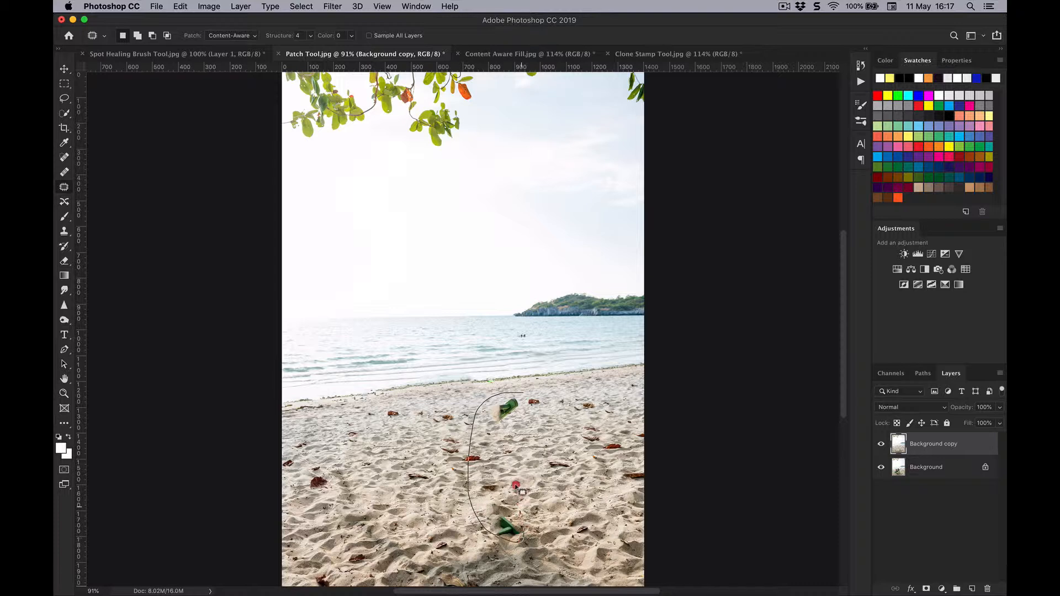
{"action": "mouse_move", "coordinate": [516, 485]}
{"action": "left_mouse_down"}
{"action": "mouse_move", "coordinate": [532, 418]}
{"action": "mouse_move", "coordinate": [525, 392]}
{"action": "left_mouse_up"}
{"action": "left_click_drag", "start_coordinate": [503, 445], "coordinate": [570, 444]}
{"action": "key", "text": "super+d"}
Patch the misaligned shoreline left of the removed chair with the shoreline further right, and deselect.
{"action": "key", "text": "super+equal"}
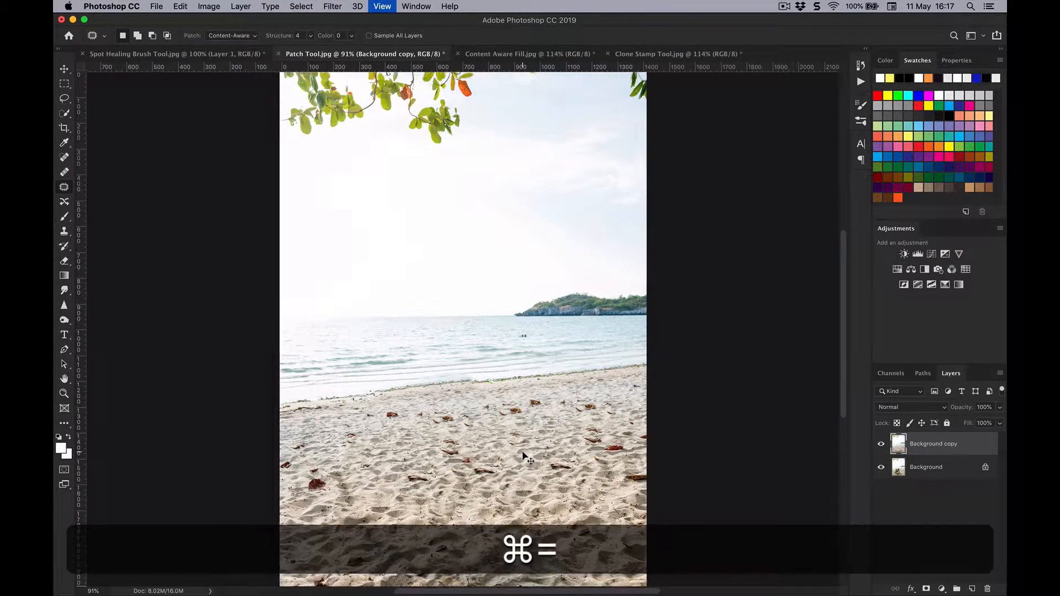
{"action": "key", "text": "super+equal"}
{"action": "scroll", "coordinate": [410, 470], "scroll_direction": "down", "scroll_amount": 2}
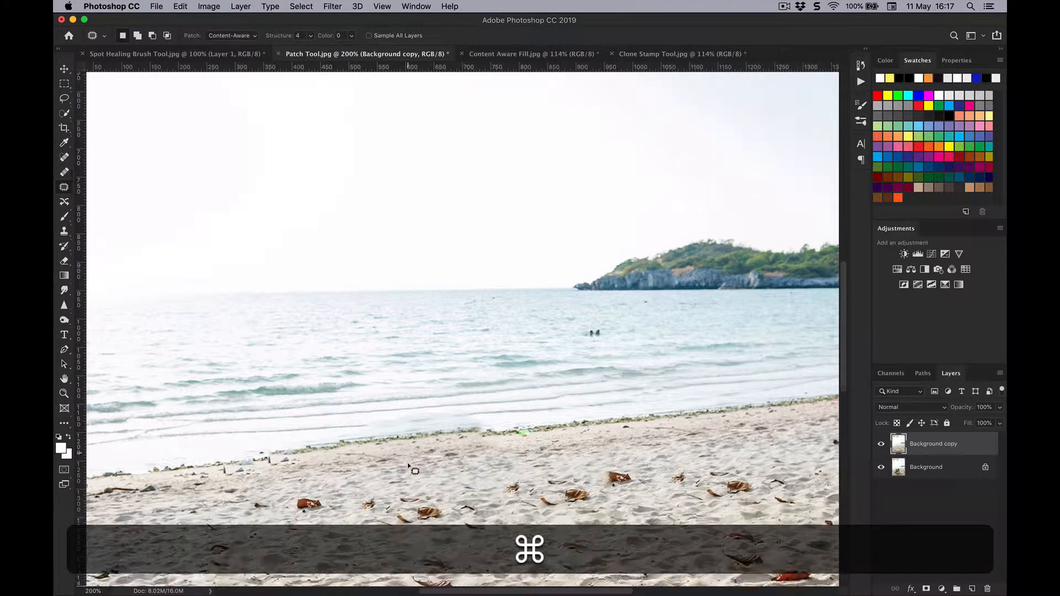
{"action": "scroll", "coordinate": [410, 470], "scroll_direction": "down", "scroll_amount": 1}
{"action": "scroll", "coordinate": [359, 442], "scroll_direction": "left", "scroll_amount": 1}
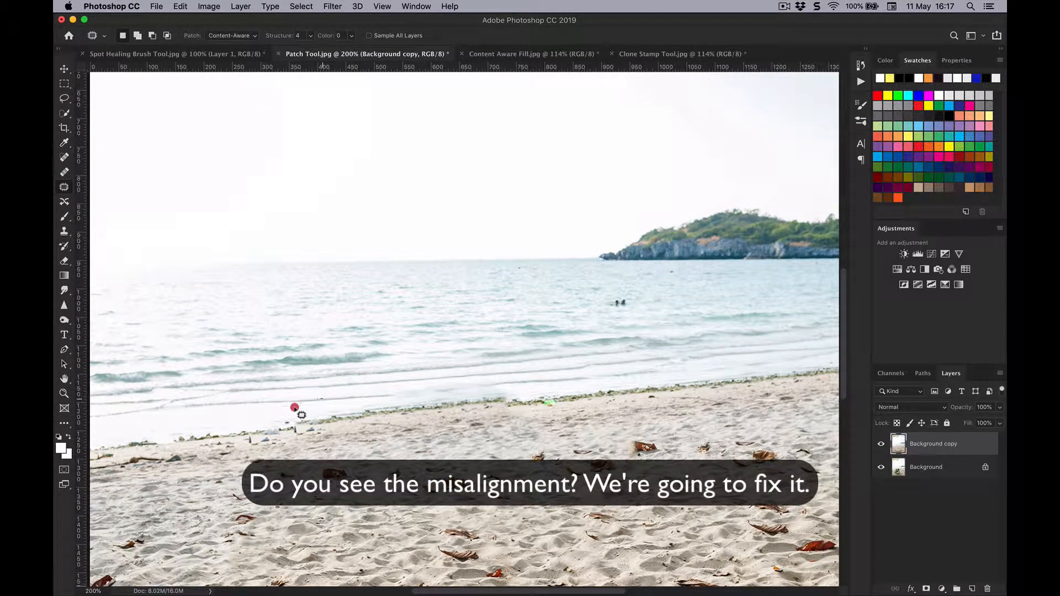
{"action": "mouse_move", "coordinate": [295, 408]}
{"action": "left_mouse_down"}
{"action": "mouse_move", "coordinate": [303, 440]}
{"action": "mouse_move", "coordinate": [491, 424]}
{"action": "left_mouse_up"}
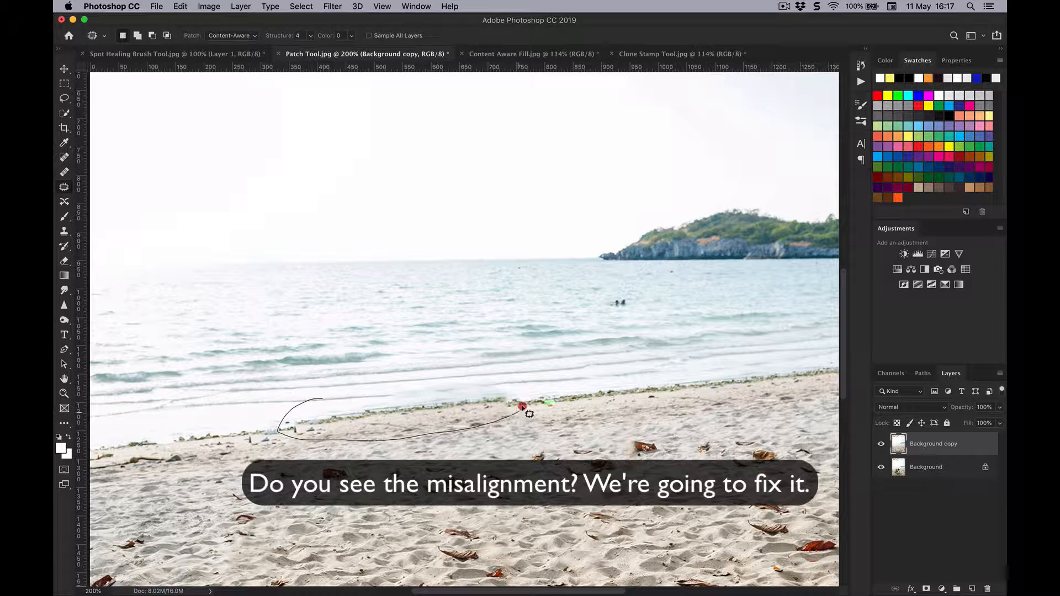
{"action": "left_click_drag", "start_coordinate": [317, 404], "coordinate": [318, 403]}
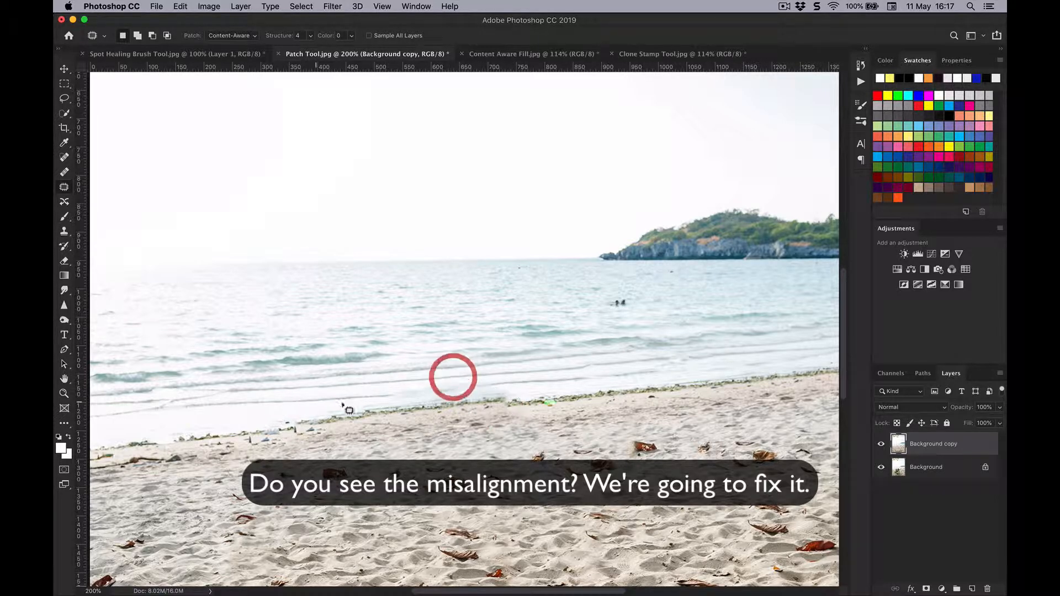
{"action": "left_click_drag", "start_coordinate": [384, 422], "coordinate": [667, 393]}
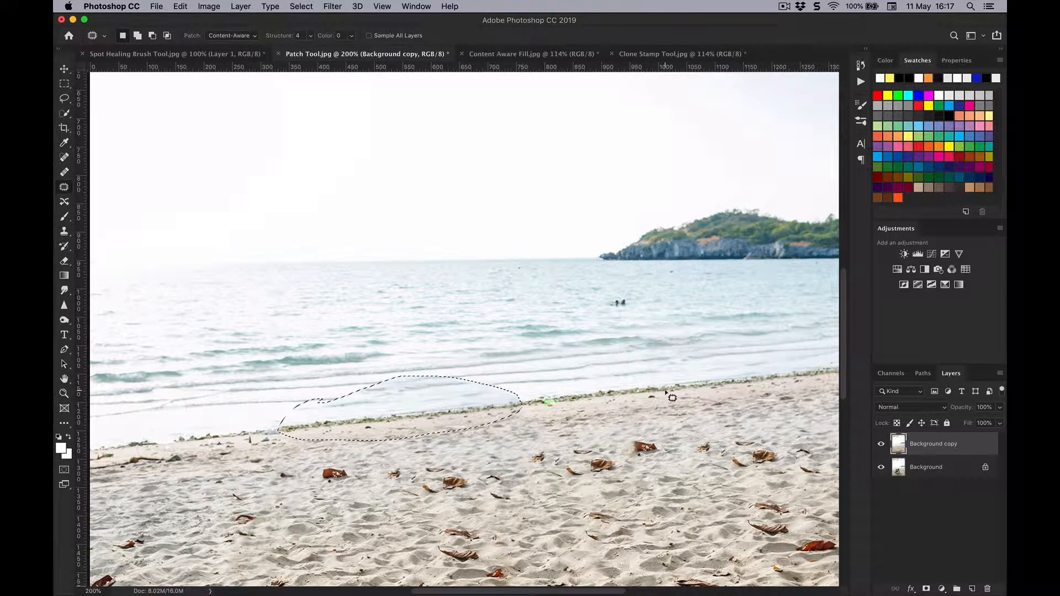
{"action": "key", "text": "super+d"}
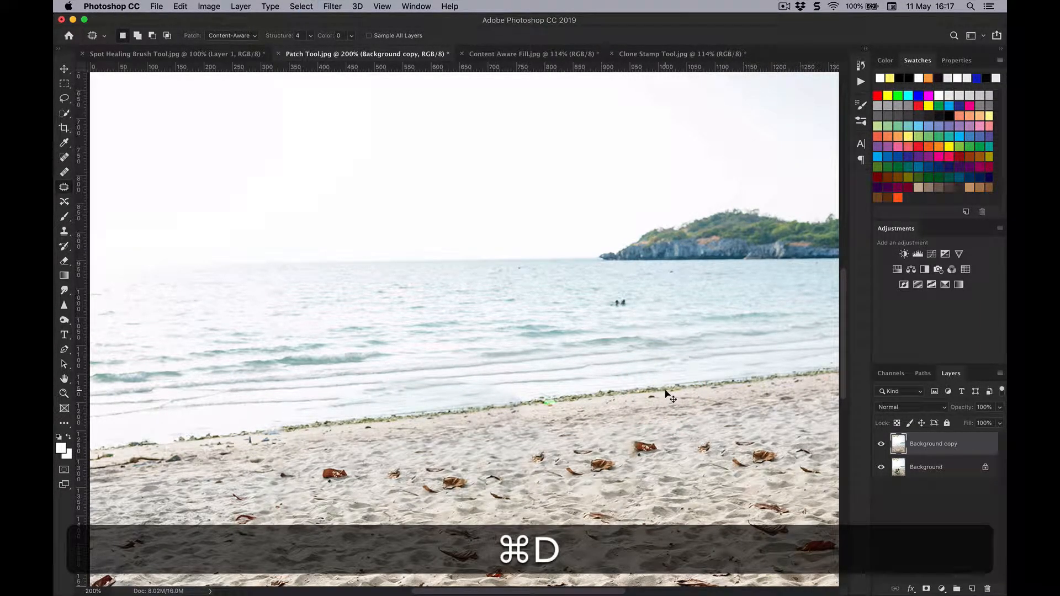
Compare the full patched image with the original by toggling the visibility of the Background copy layer.
{"action": "key", "text": "super+9"}
{"action": "key", "text": "super+0"}
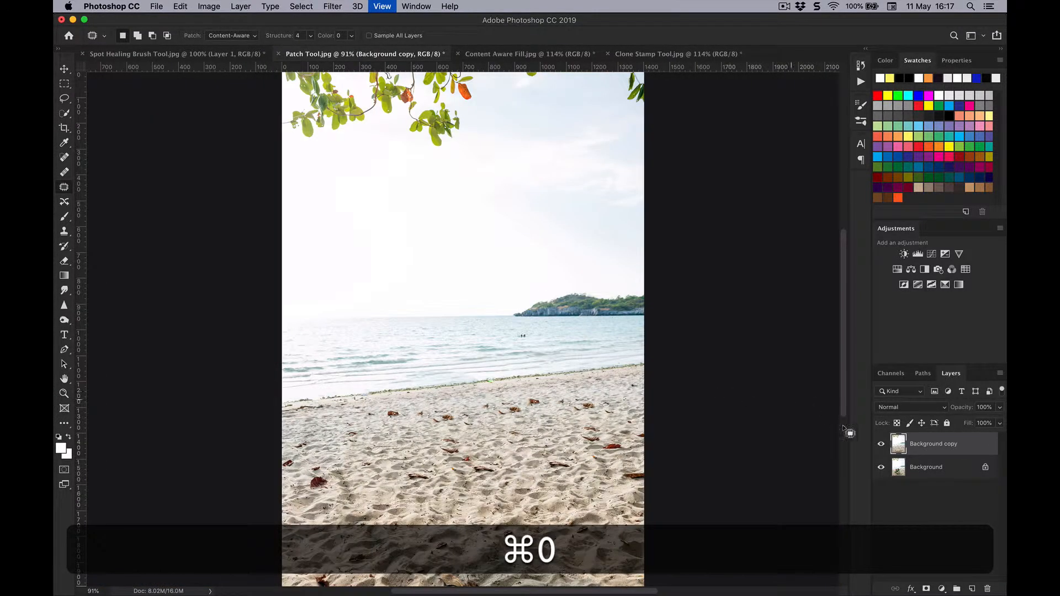
{"action": "left_click", "coordinate": [881, 444]}
{"action": "left_click", "coordinate": [881, 444]}
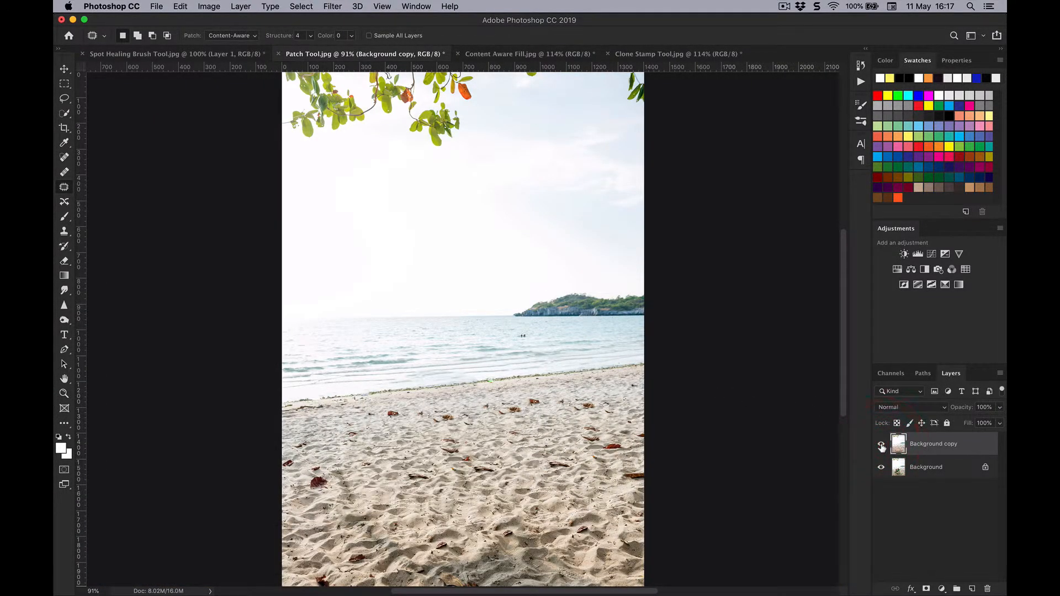
{"action": "left_click", "coordinate": [882, 444]}
{"action": "left_click", "coordinate": [881, 444]}
{"action": "left_click", "coordinate": [882, 444]}
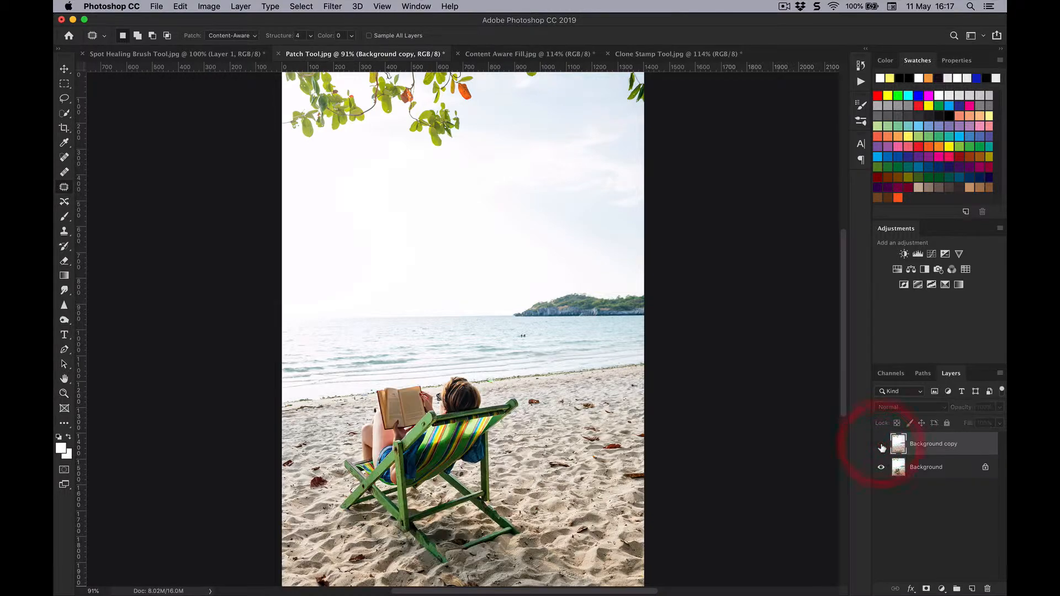
{"action": "left_click", "coordinate": [882, 444]}
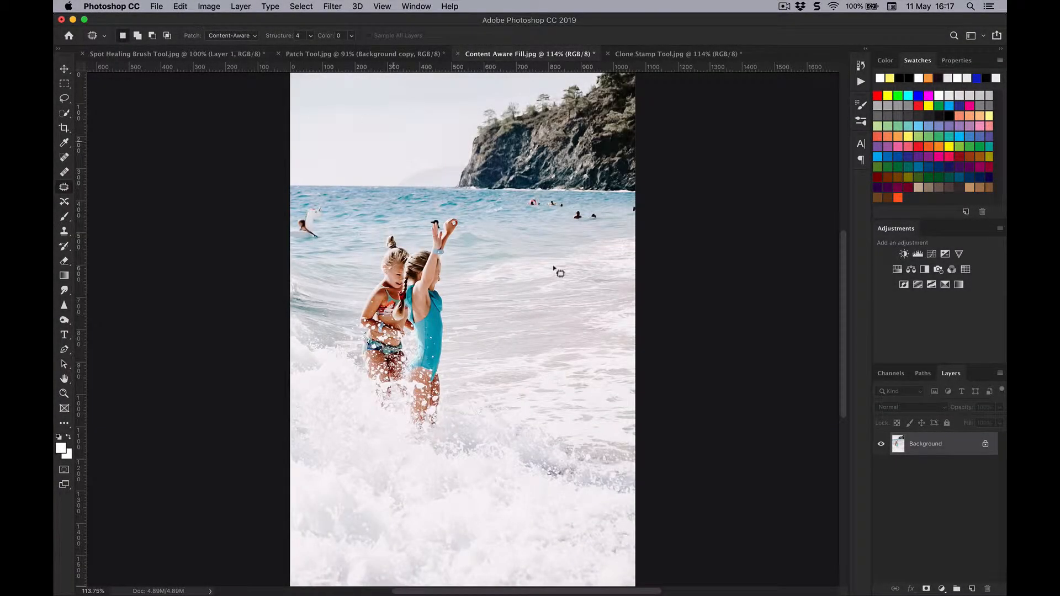
Duplicate the Background layer of Content Aware Fill.jpg.
{"action": "key", "text": "super+j"}
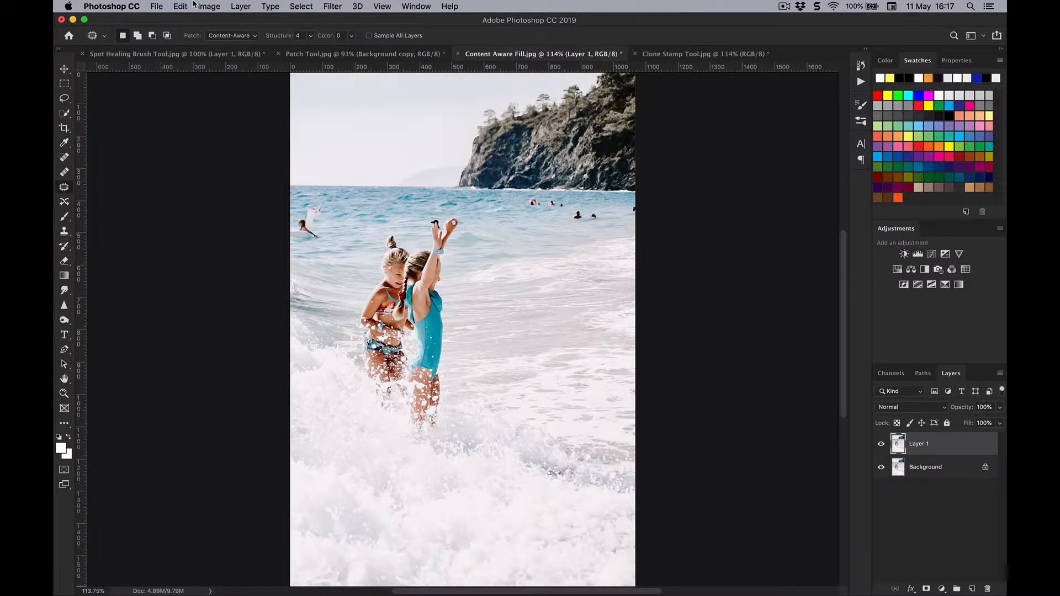
{"action": "key", "text": "super+a"}
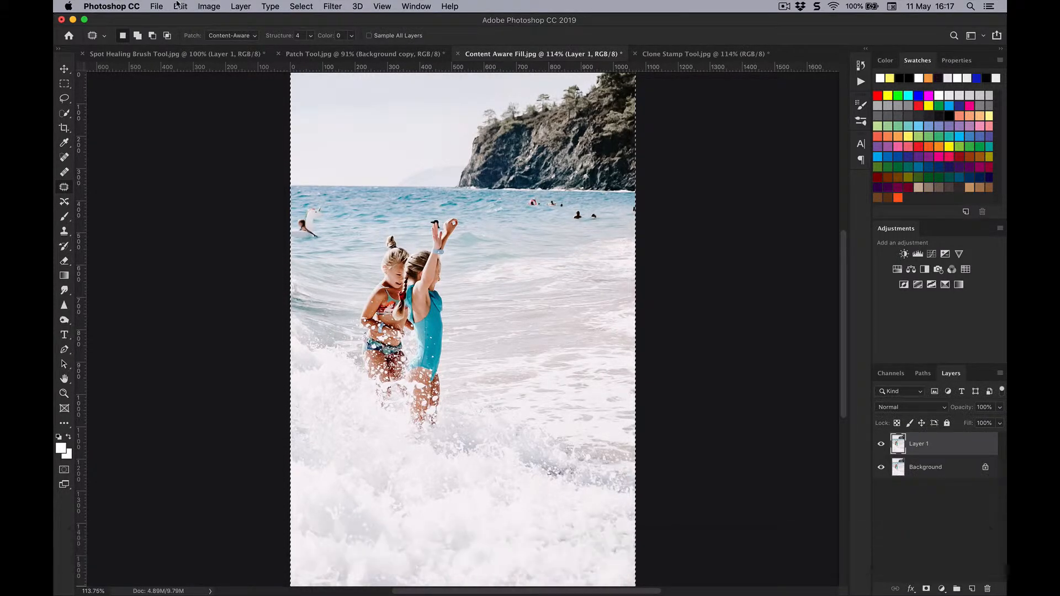
{"action": "left_click", "coordinate": [180, 6]}
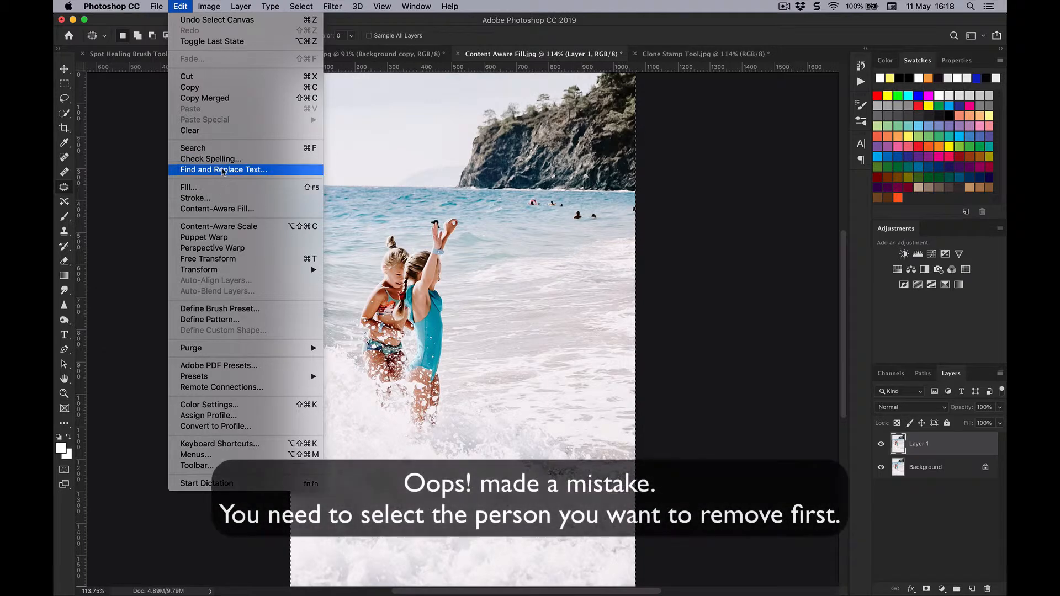
{"action": "left_click", "coordinate": [223, 208]}
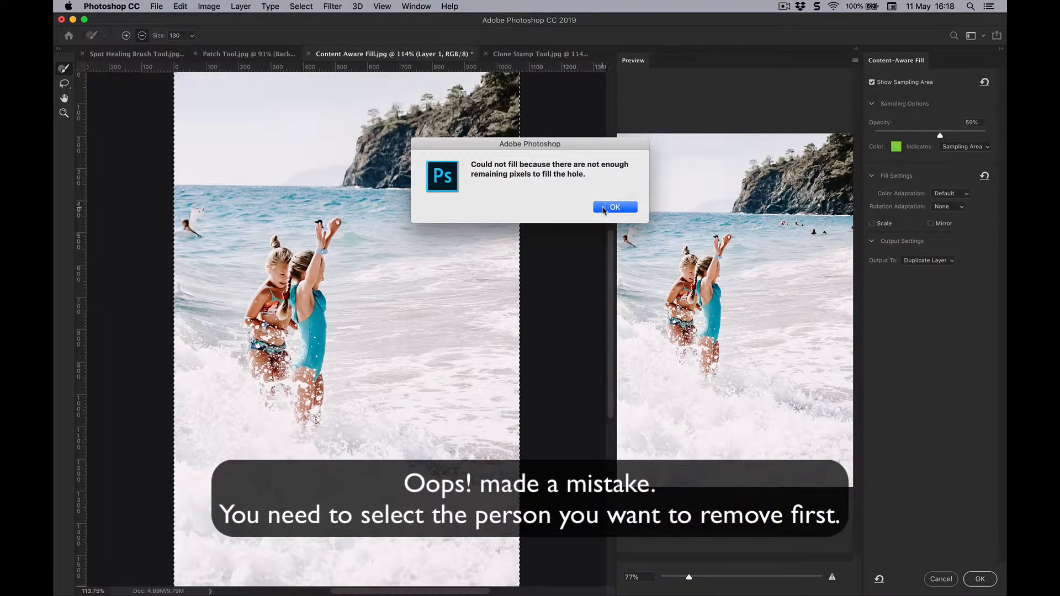
{"action": "left_click", "coordinate": [603, 209]}
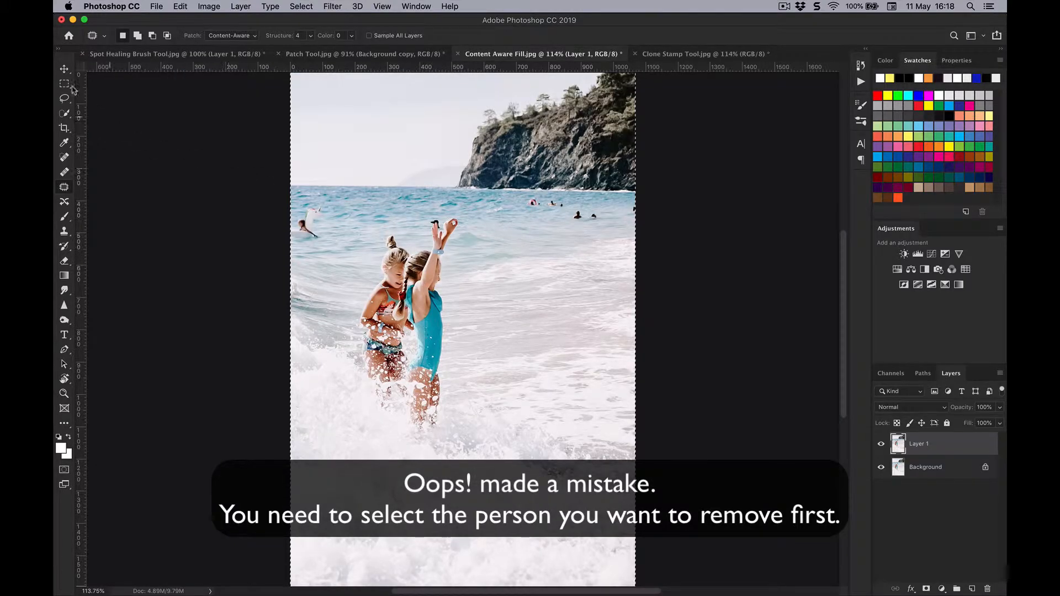
Clear the full-canvas selection and draw a rectangular marquee around the two girls in the waves.
{"action": "left_click", "coordinate": [65, 84]}
{"action": "left_click_drag", "start_coordinate": [357, 222], "coordinate": [479, 445]}
{"action": "key", "text": "space"}
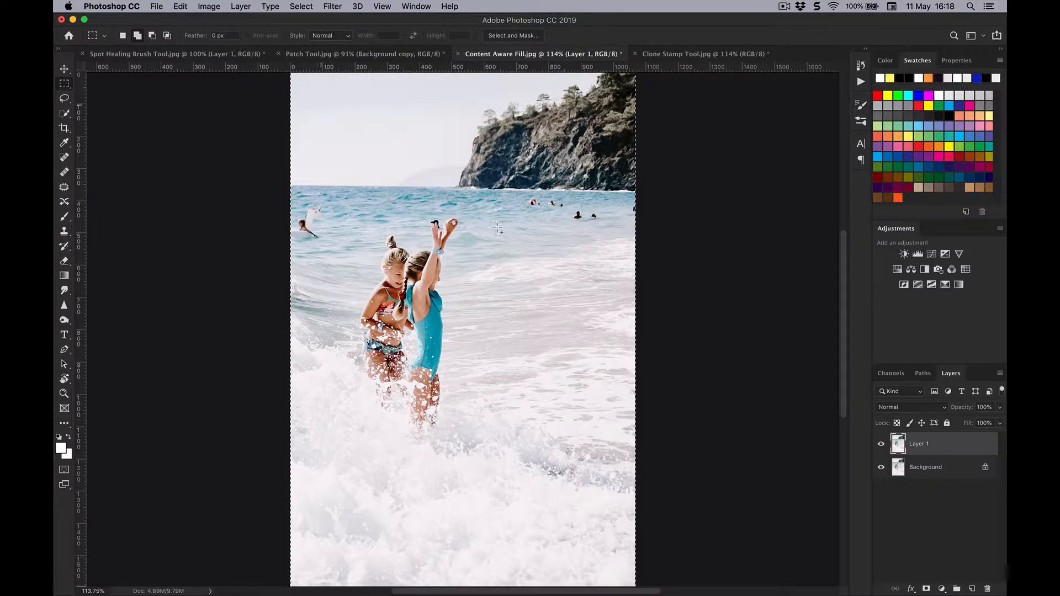
{"action": "key", "text": "super+d"}
{"action": "left_click_drag", "start_coordinate": [364, 213], "coordinate": [472, 447]}
{"action": "key", "text": "space"}
{"action": "left_click", "coordinate": [180, 6]}
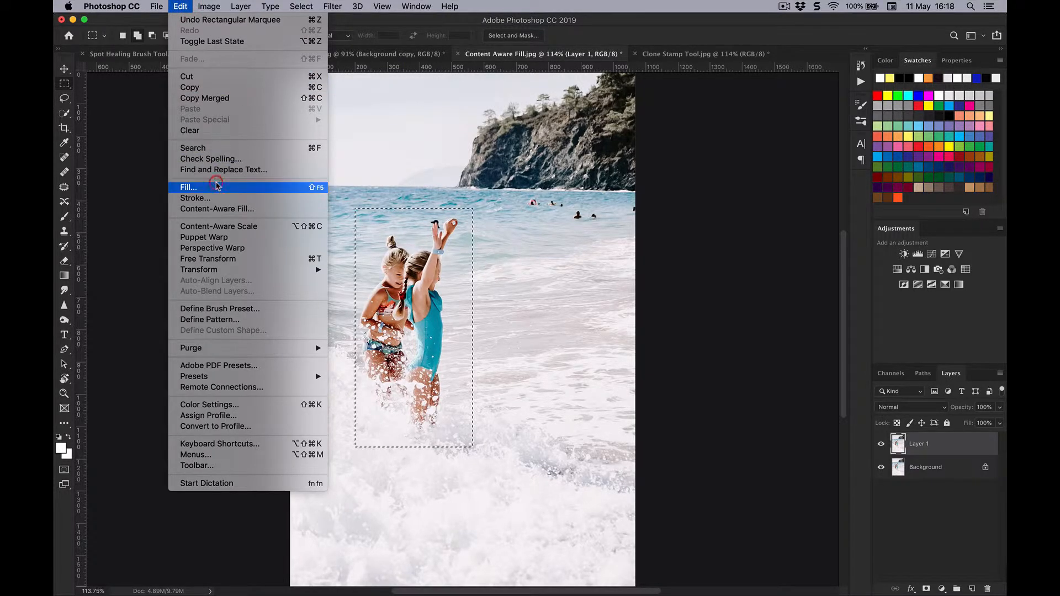
{"action": "left_click", "coordinate": [218, 187]}
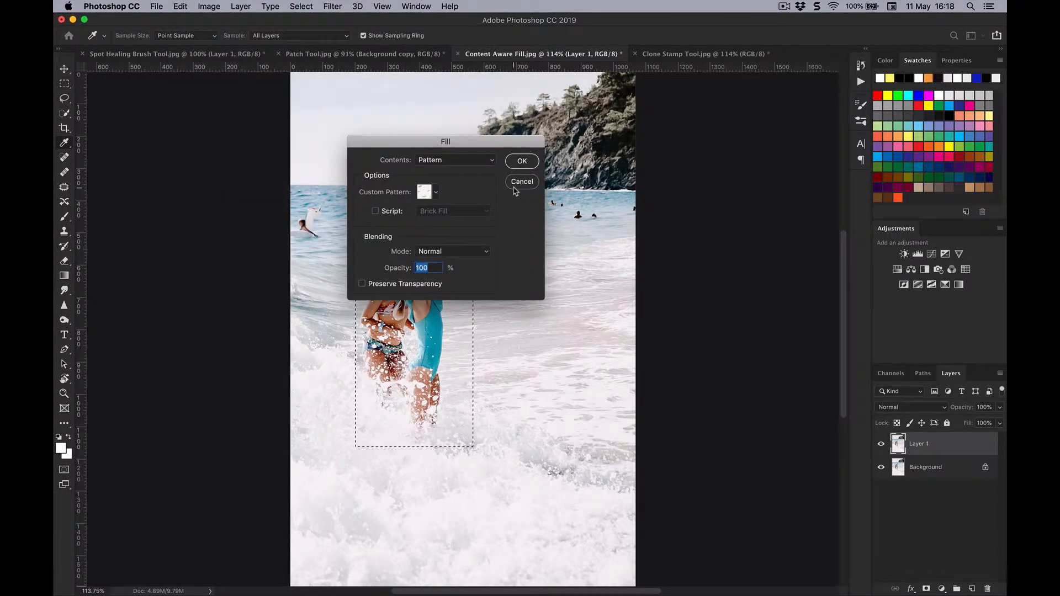
{"action": "left_click", "coordinate": [521, 182]}
Replace the selected girls with surrounding water using Content-Aware Fill, output to a duplicate layer.
{"action": "left_click", "coordinate": [180, 6]}
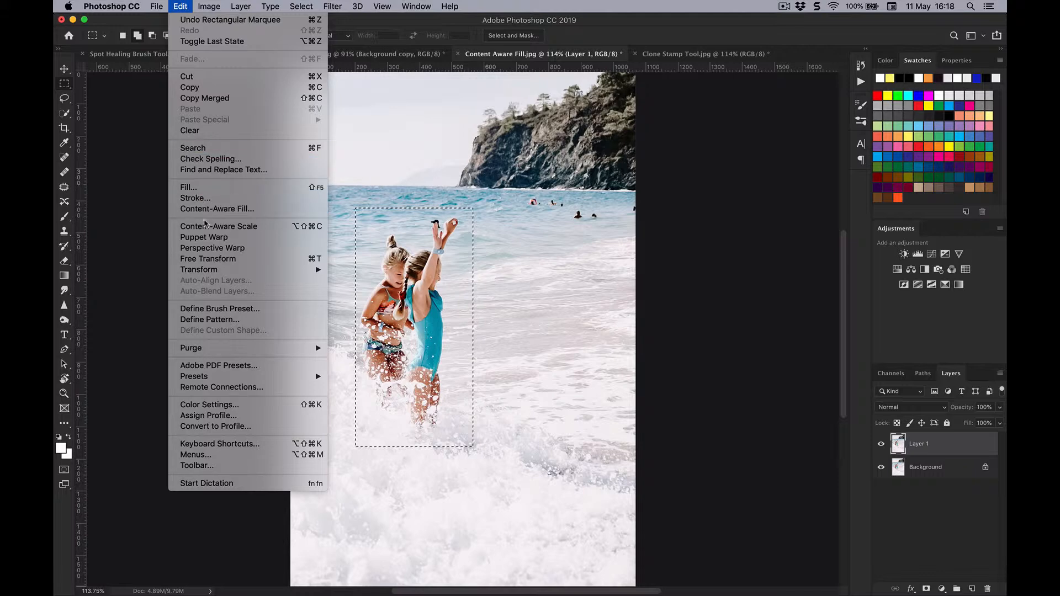
{"action": "left_click", "coordinate": [204, 210]}
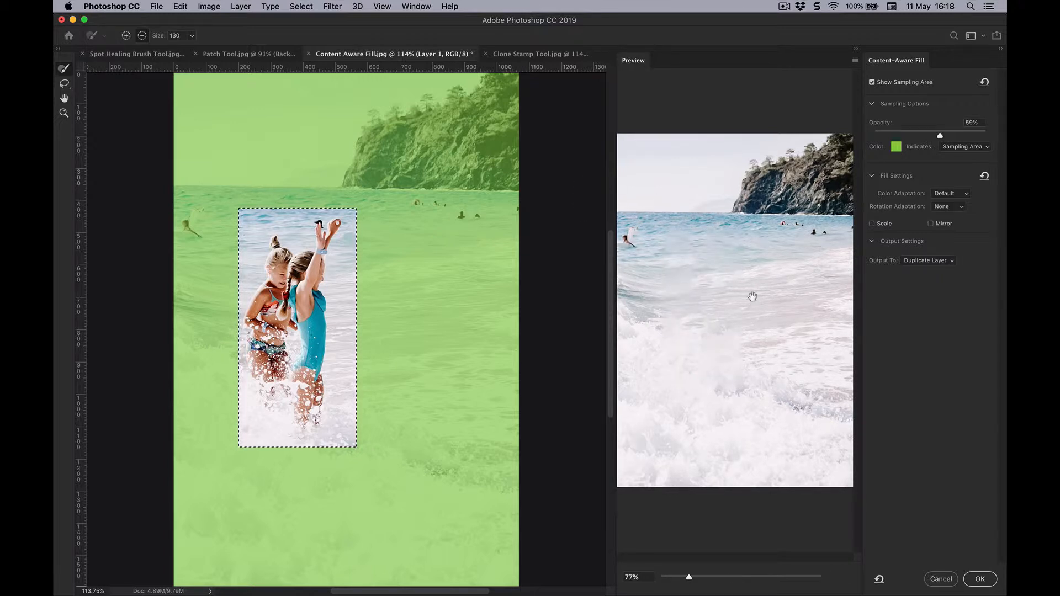
{"action": "left_click", "coordinate": [980, 579]}
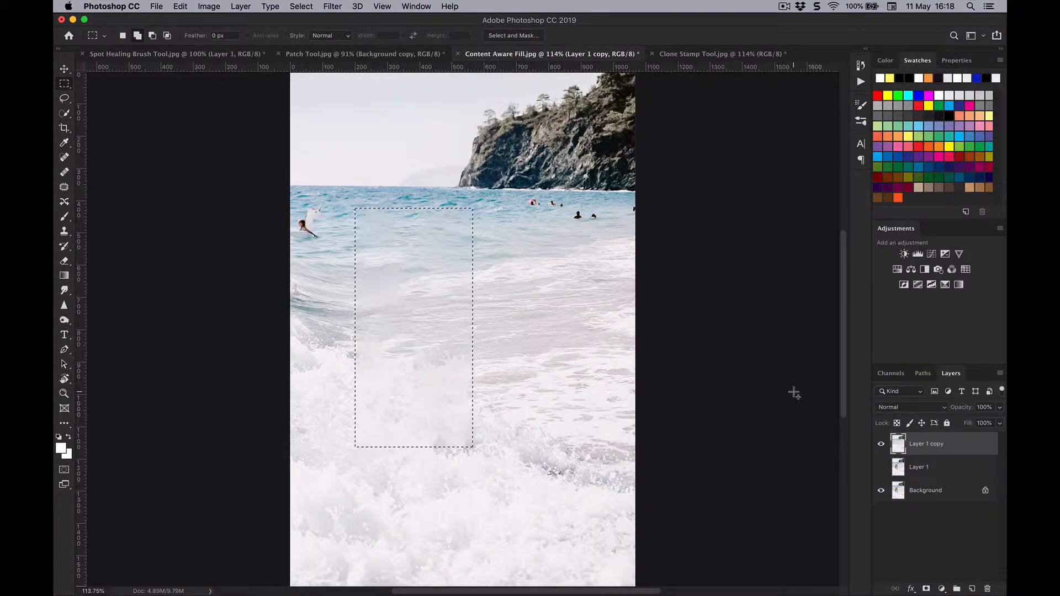
Deselect the filled area and compare the result with the original by toggling the visibility of Layer 1 copy.
{"action": "key", "text": "super+d"}
{"action": "left_click", "coordinate": [882, 444]}
{"action": "left_click", "coordinate": [882, 446]}
{"action": "left_click", "coordinate": [882, 445]}
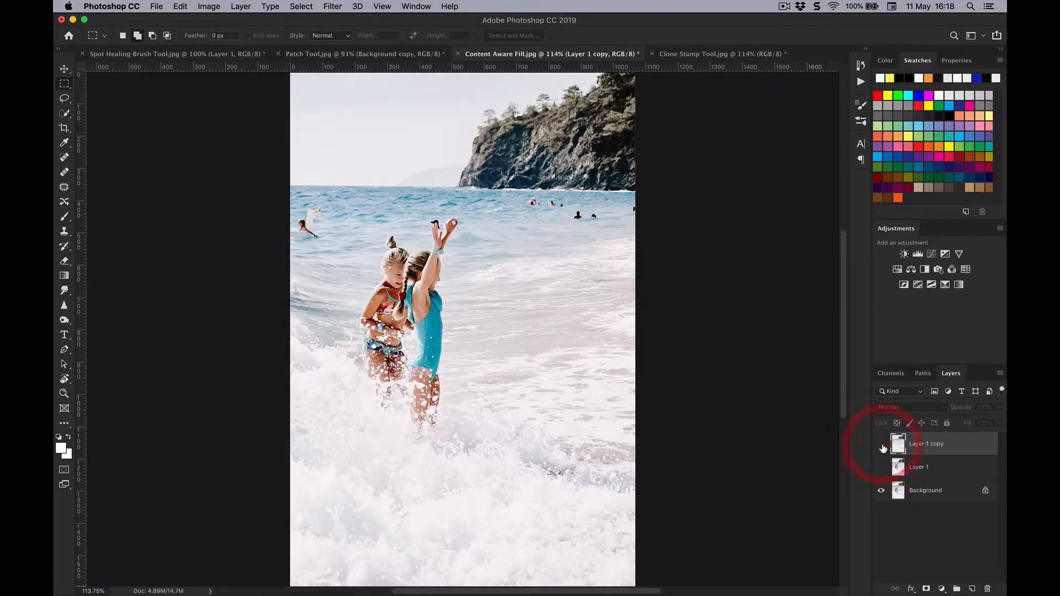
{"action": "left_click", "coordinate": [882, 446]}
{"action": "left_click", "coordinate": [882, 446]}
{"action": "left_click", "coordinate": [882, 445]}
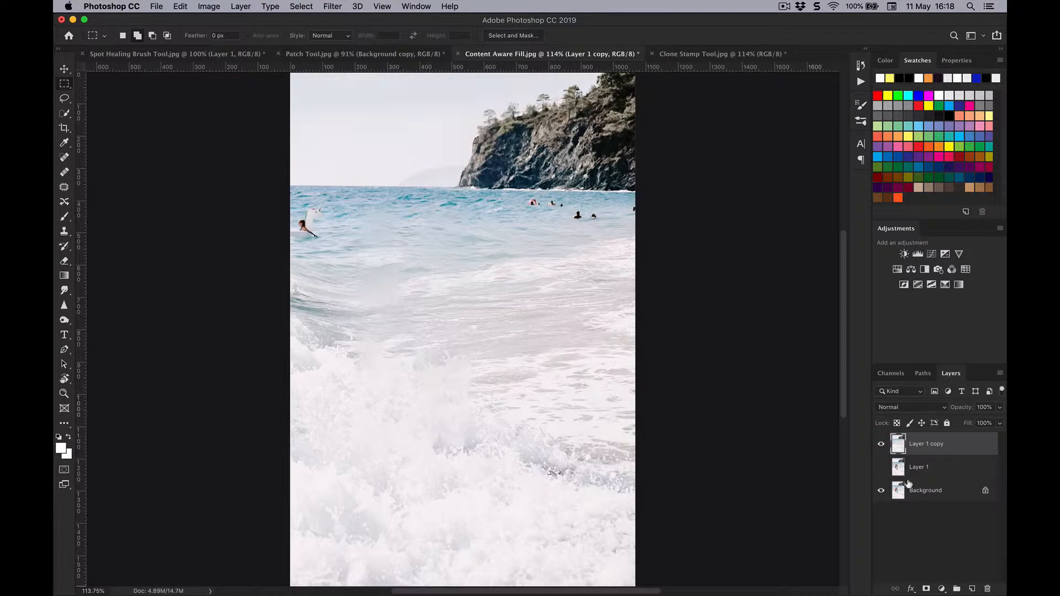
Add a new layer and clean up the smudged water where the girls stood with the Spot Healing Brush.
{"action": "left_click", "coordinate": [973, 588]}
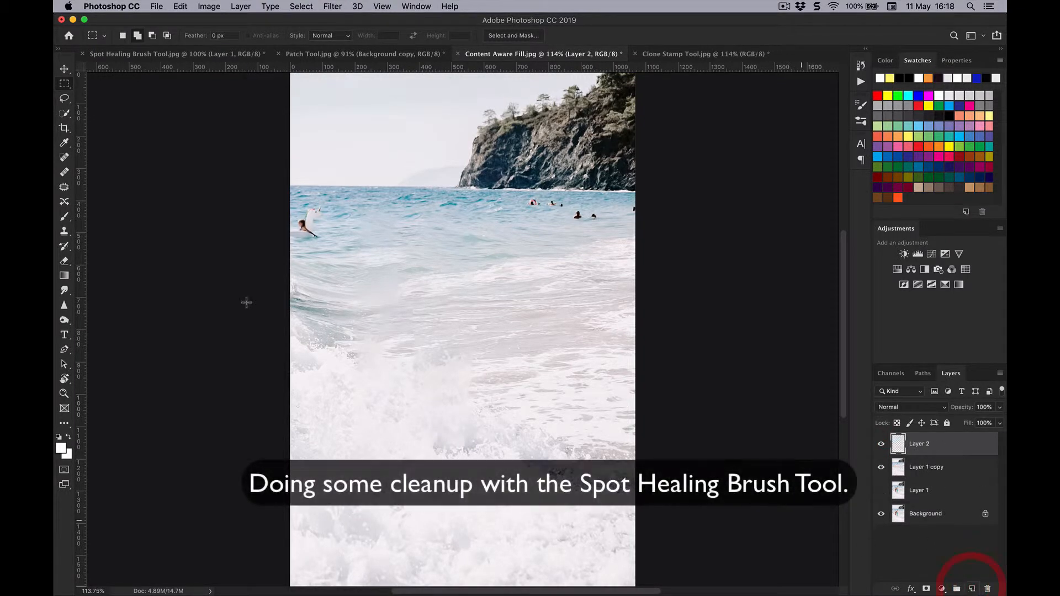
{"action": "left_click", "coordinate": [64, 158]}
{"action": "mouse_move", "coordinate": [368, 262]}
{"action": "left_mouse_down"}
{"action": "mouse_move", "coordinate": [405, 260]}
{"action": "mouse_move", "coordinate": [388, 270]}
{"action": "mouse_move", "coordinate": [414, 285]}
{"action": "mouse_move", "coordinate": [377, 302]}
{"action": "mouse_move", "coordinate": [420, 304]}
{"action": "mouse_move", "coordinate": [382, 269]}
{"action": "mouse_move", "coordinate": [375, 293]}
{"action": "mouse_move", "coordinate": [394, 316]}
{"action": "mouse_move", "coordinate": [380, 331]}
{"action": "mouse_move", "coordinate": [409, 327]}
{"action": "mouse_move", "coordinate": [419, 290]}
{"action": "mouse_move", "coordinate": [385, 226]}
{"action": "mouse_move", "coordinate": [370, 231]}
{"action": "mouse_move", "coordinate": [398, 247]}
{"action": "left_mouse_up"}
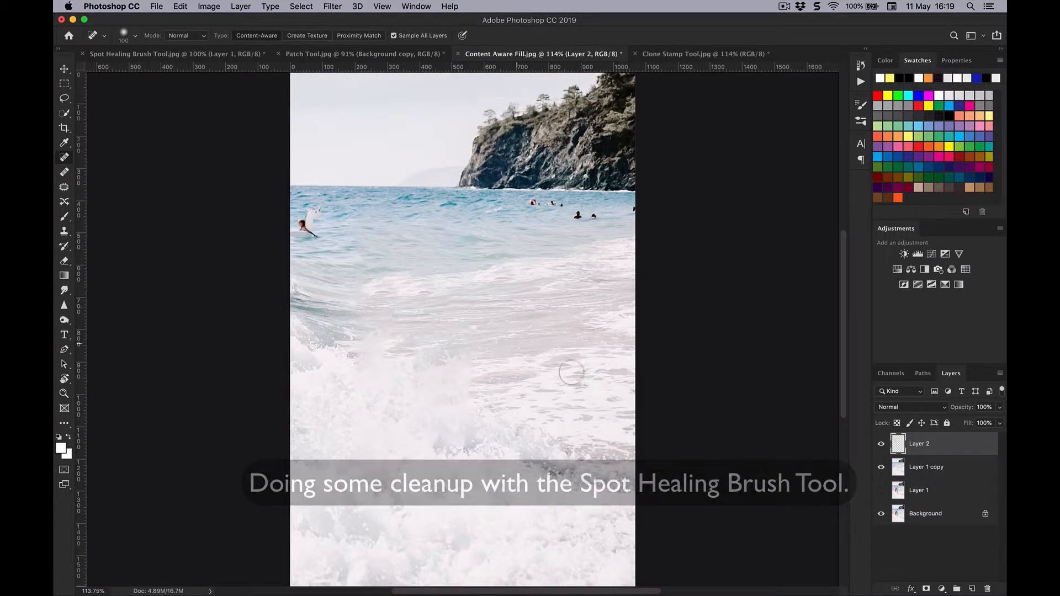
Compare the cleaned-up image with the original by repeatedly hiding and restoring every layer except Background.
{"action": "left_click", "coordinate": [883, 513], "text": "alt"}
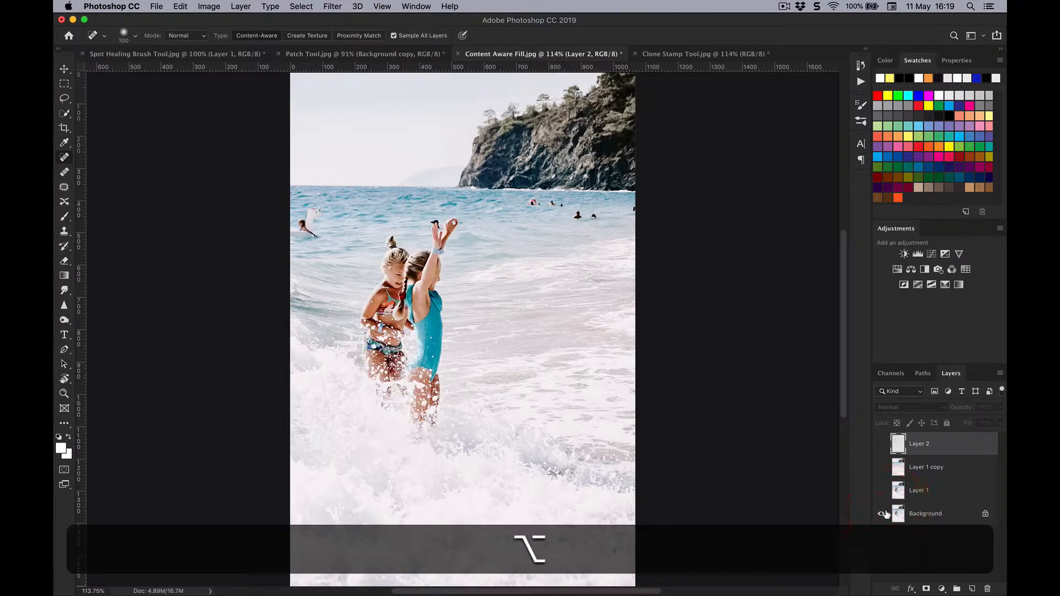
{"action": "left_click", "coordinate": [883, 514], "text": "alt"}
{"action": "left_click", "coordinate": [883, 513], "text": "alt"}
{"action": "left_click", "coordinate": [883, 513], "text": "alt"}
{"action": "left_click", "coordinate": [883, 514], "text": "alt"}
{"action": "left_click", "coordinate": [883, 514], "text": "alt"}
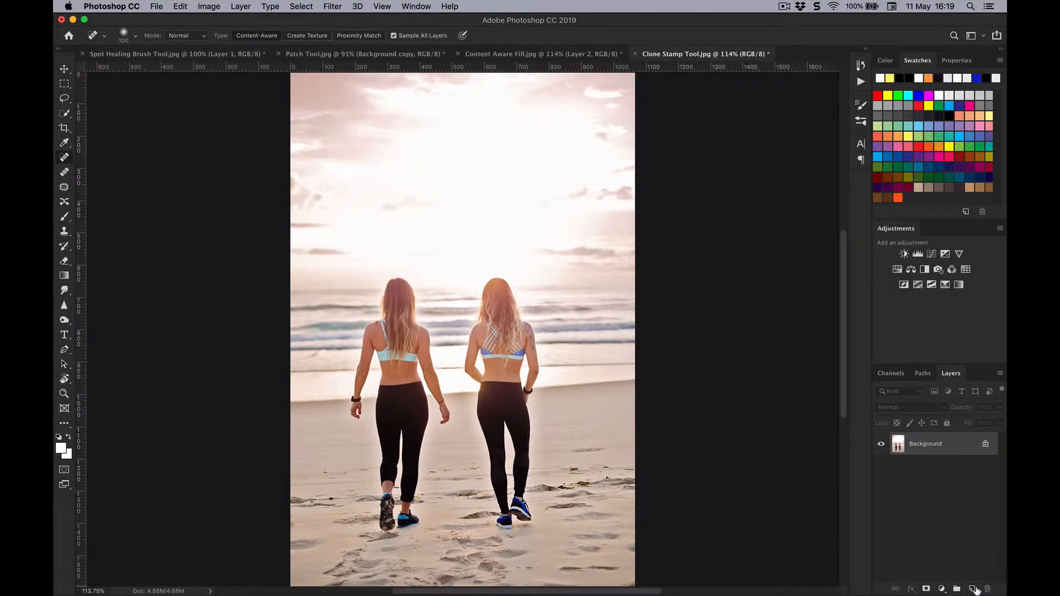
Add an empty layer to Clone Stamp Tool.jpg and activate the Clone Stamp tool.
{"action": "left_click", "coordinate": [973, 589]}
{"action": "left_click", "coordinate": [62, 234]}
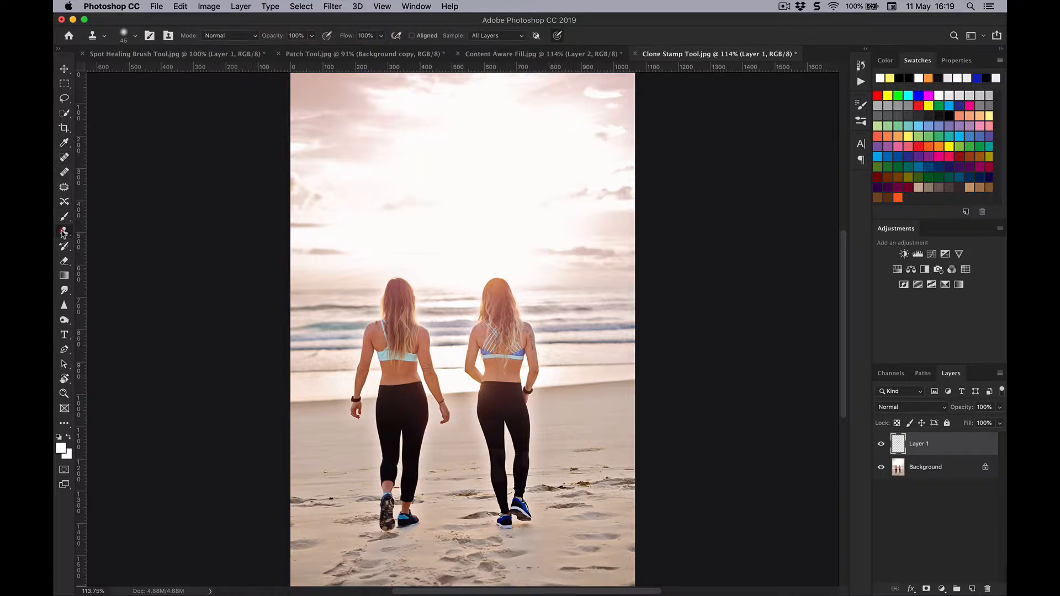
{"action": "left_click", "coordinate": [103, 233]}
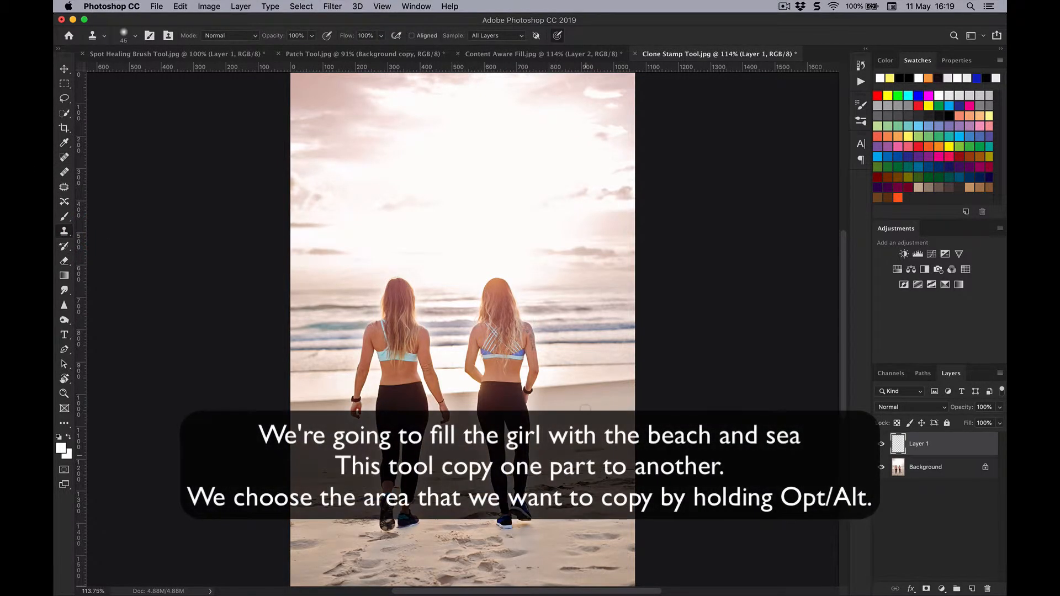
Enlarge the brush to 90 px, sample the water beside the right-hand woman and clone over her right arm and leg, undoing the extra thigh stroke.
{"action": "key", "text": "alt"}
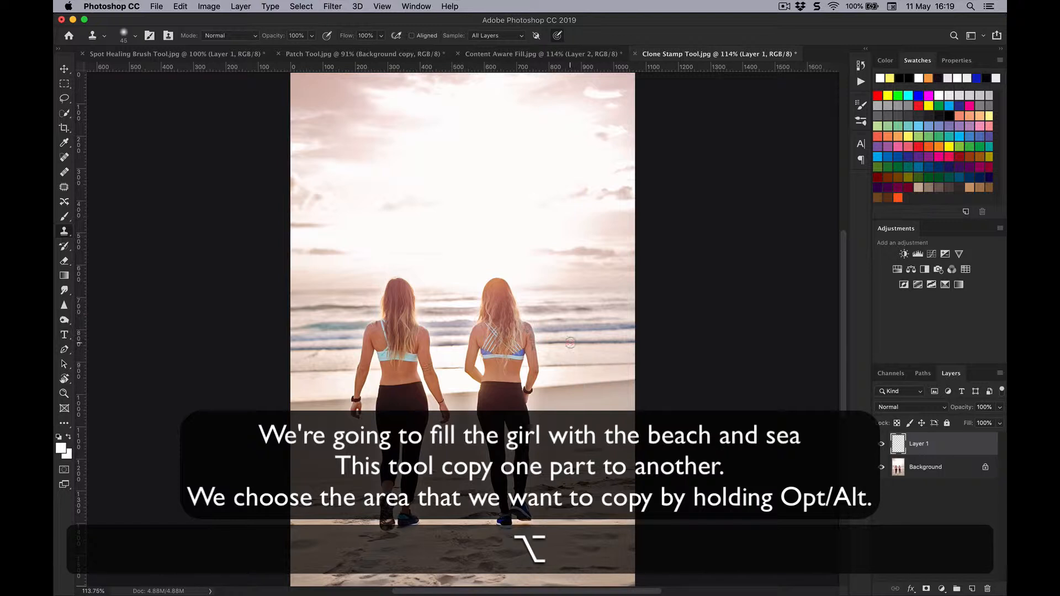
{"action": "key", "text": "bracketright"}
{"action": "key", "text": "bracketright"}
{"action": "key", "text": "bracketright"}
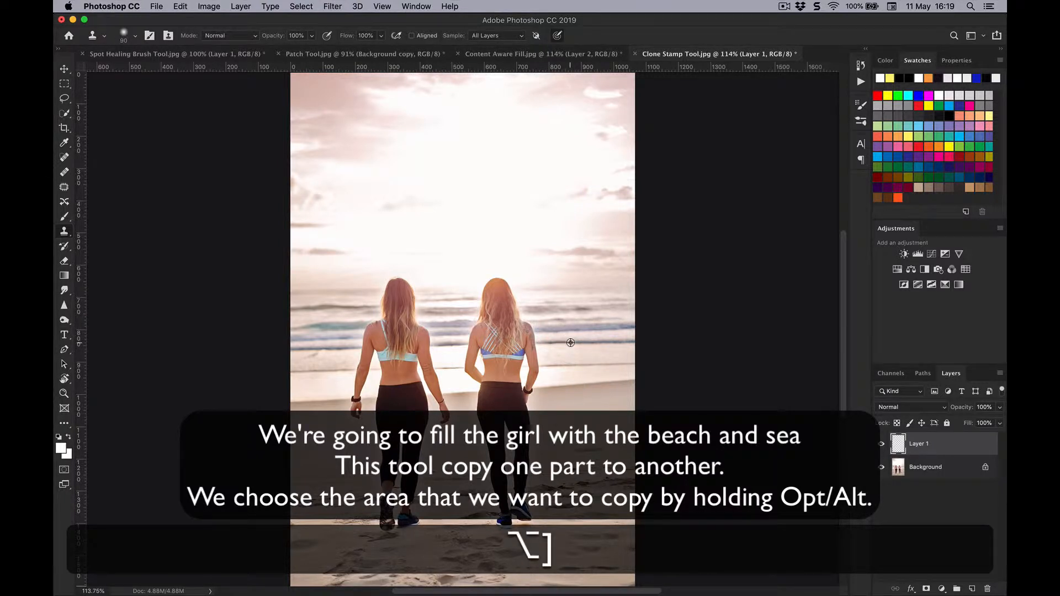
{"action": "left_click", "coordinate": [571, 343], "text": "alt"}
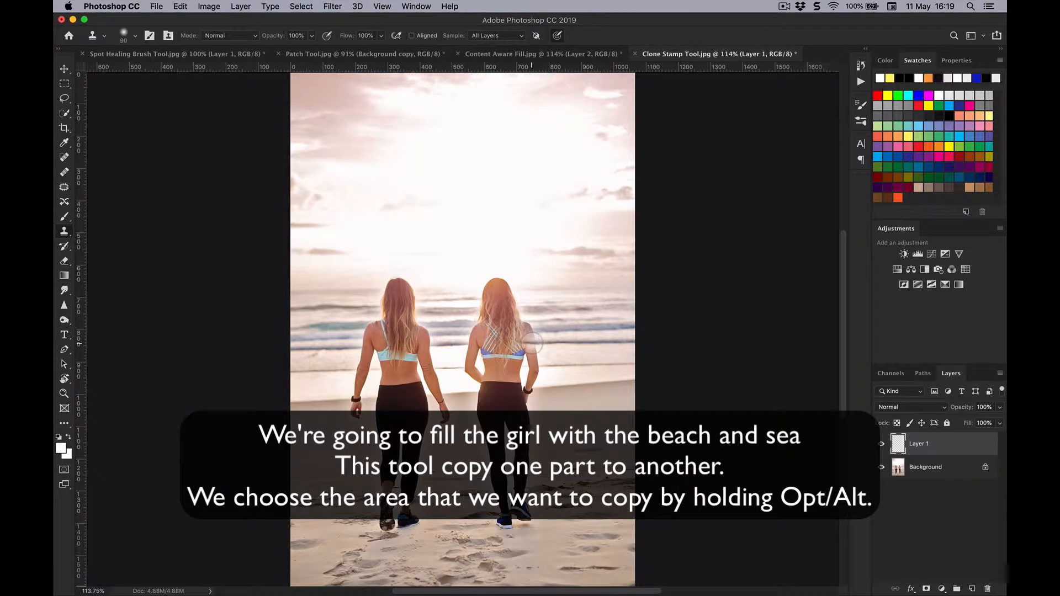
{"action": "mouse_move", "coordinate": [532, 331]}
{"action": "left_mouse_down"}
{"action": "mouse_move", "coordinate": [533, 465]}
{"action": "mouse_move", "coordinate": [522, 528]}
{"action": "mouse_move", "coordinate": [503, 497]}
{"action": "mouse_move", "coordinate": [520, 450]}
{"action": "mouse_move", "coordinate": [510, 518]}
{"action": "left_mouse_up"}
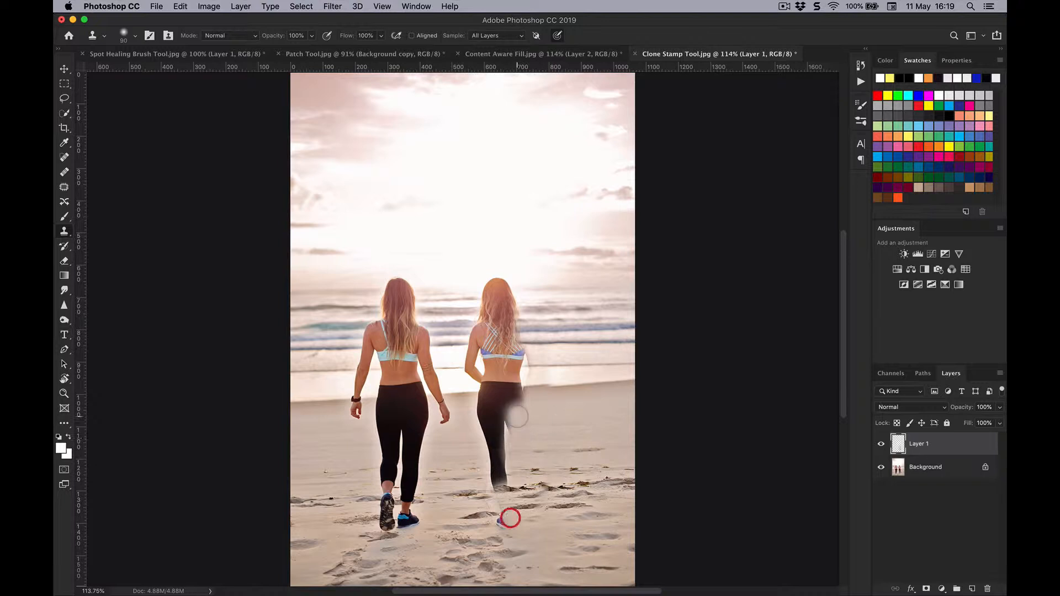
{"action": "left_click_drag", "start_coordinate": [513, 409], "coordinate": [512, 436]}
{"action": "key", "text": "super+z"}
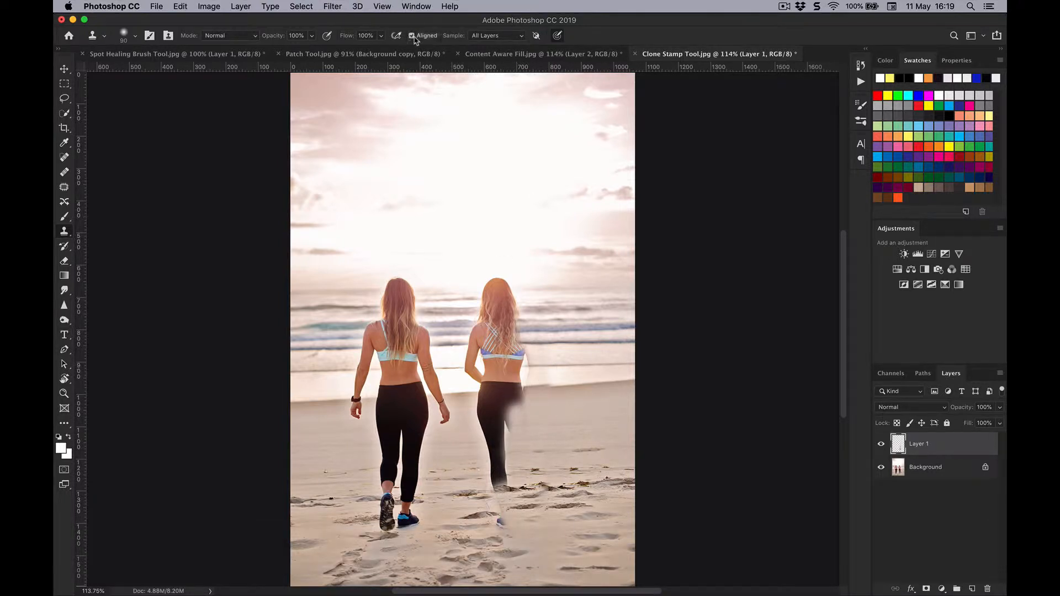
Sample the shoreline beside the right-hand woman and clone sand over her legs, undoing the misplaced stroke at her waist.
{"action": "left_click", "coordinate": [575, 383], "text": "alt"}
{"action": "mouse_move", "coordinate": [537, 385]}
{"action": "left_mouse_down"}
{"action": "mouse_move", "coordinate": [516, 460]}
{"action": "mouse_move", "coordinate": [507, 435]}
{"action": "left_mouse_up"}
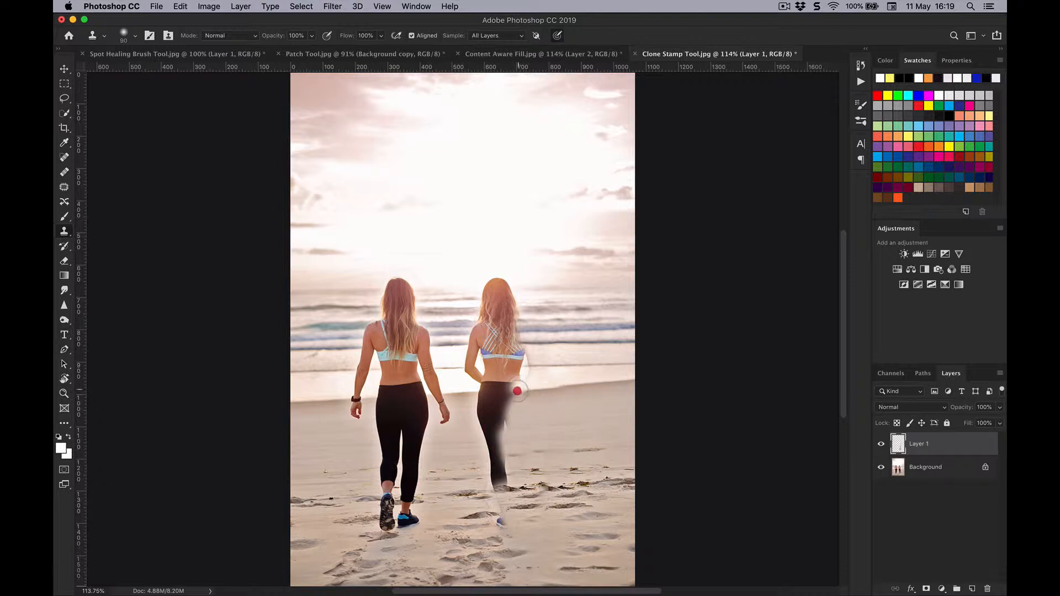
{"action": "mouse_move", "coordinate": [517, 391]}
{"action": "left_mouse_down"}
{"action": "mouse_move", "coordinate": [497, 407]}
{"action": "mouse_move", "coordinate": [499, 497]}
{"action": "mouse_move", "coordinate": [493, 430]}
{"action": "left_mouse_up"}
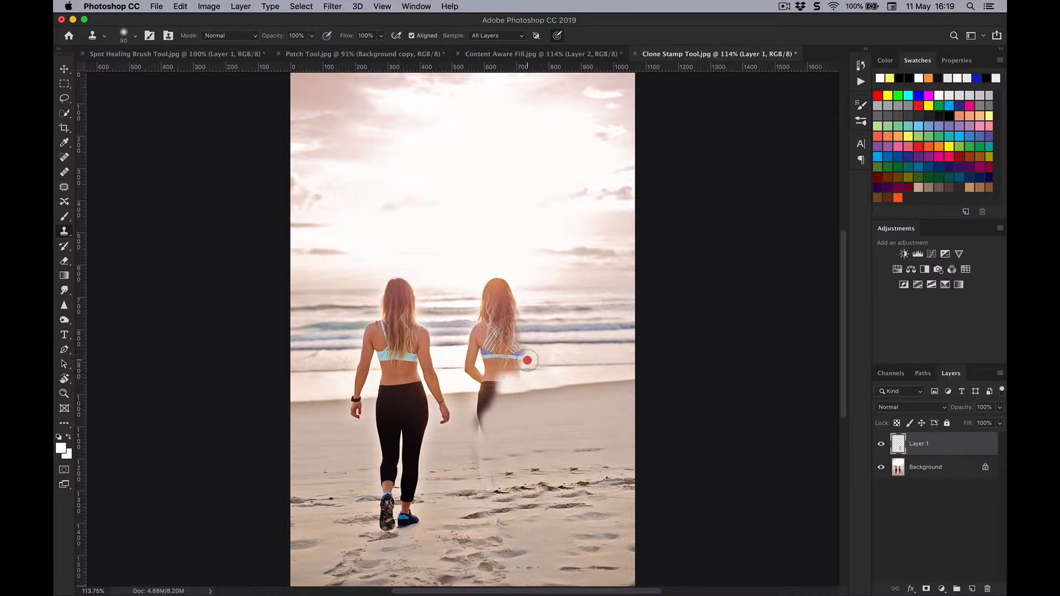
{"action": "key", "text": "super+z"}
{"action": "key", "text": "alt+super+z"}
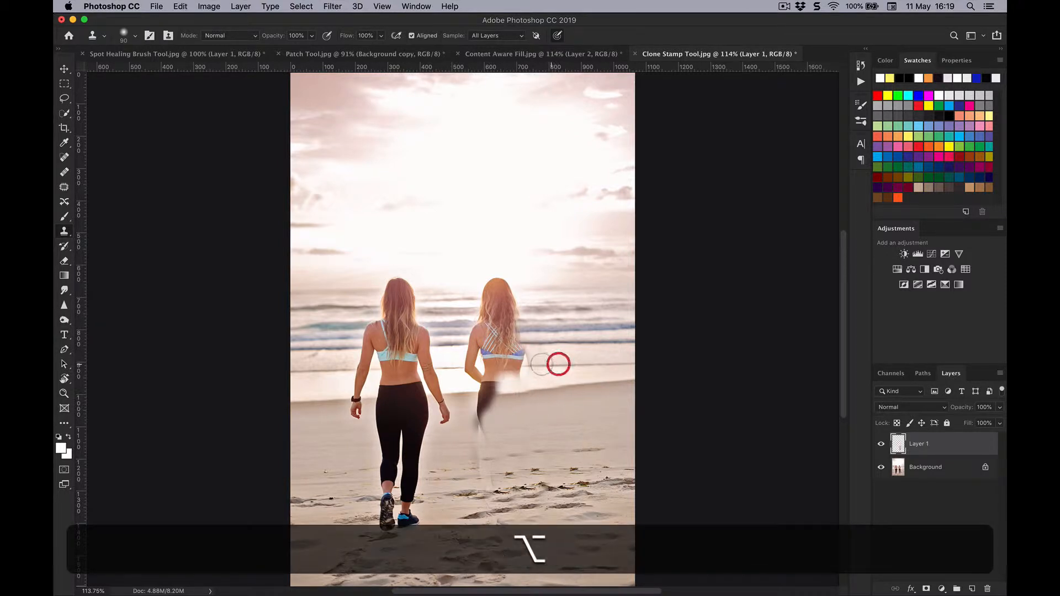
Clone sea and sky over the right-hand woman's upper body and shoreline and sand over her remaining leg, resampling nearby sources.
{"action": "mouse_move", "coordinate": [530, 363]}
{"action": "left_mouse_down"}
{"action": "mouse_move", "coordinate": [510, 331]}
{"action": "mouse_move", "coordinate": [498, 258]}
{"action": "mouse_move", "coordinate": [509, 286]}
{"action": "mouse_move", "coordinate": [499, 281]}
{"action": "mouse_move", "coordinate": [494, 316]}
{"action": "mouse_move", "coordinate": [485, 299]}
{"action": "mouse_move", "coordinate": [491, 331]}
{"action": "mouse_move", "coordinate": [486, 292]}
{"action": "mouse_move", "coordinate": [488, 325]}
{"action": "mouse_move", "coordinate": [512, 352]}
{"action": "mouse_move", "coordinate": [493, 343]}
{"action": "mouse_move", "coordinate": [495, 359]}
{"action": "mouse_move", "coordinate": [474, 315]}
{"action": "mouse_move", "coordinate": [474, 338]}
{"action": "mouse_move", "coordinate": [522, 350]}
{"action": "mouse_move", "coordinate": [522, 366]}
{"action": "mouse_move", "coordinate": [496, 370]}
{"action": "mouse_move", "coordinate": [489, 354]}
{"action": "mouse_move", "coordinate": [490, 385]}
{"action": "mouse_move", "coordinate": [463, 310]}
{"action": "mouse_move", "coordinate": [465, 328]}
{"action": "mouse_move", "coordinate": [461, 313]}
{"action": "mouse_move", "coordinate": [489, 346]}
{"action": "mouse_move", "coordinate": [473, 372]}
{"action": "mouse_move", "coordinate": [483, 367]}
{"action": "mouse_move", "coordinate": [467, 365]}
{"action": "mouse_move", "coordinate": [501, 375]}
{"action": "left_mouse_up"}
{"action": "left_click", "coordinate": [520, 375], "text": "alt"}
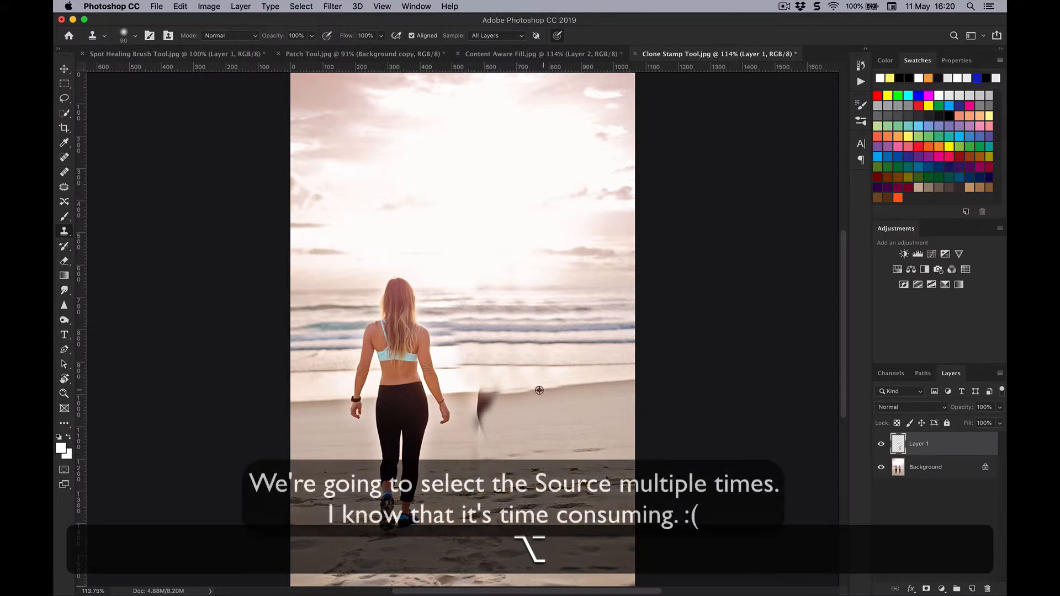
{"action": "left_click", "coordinate": [544, 390], "text": "alt"}
{"action": "left_click", "coordinate": [584, 384], "text": "alt"}
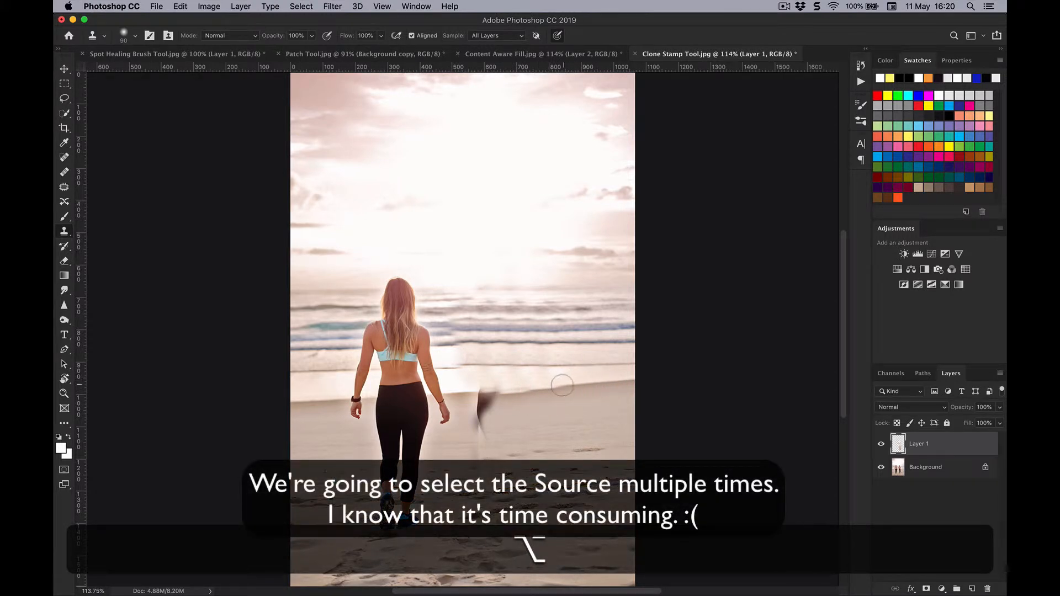
{"action": "mouse_move", "coordinate": [553, 388]}
{"action": "left_mouse_down"}
{"action": "mouse_move", "coordinate": [507, 387]}
{"action": "mouse_move", "coordinate": [510, 441]}
{"action": "mouse_move", "coordinate": [493, 381]}
{"action": "mouse_move", "coordinate": [483, 432]}
{"action": "left_mouse_up"}
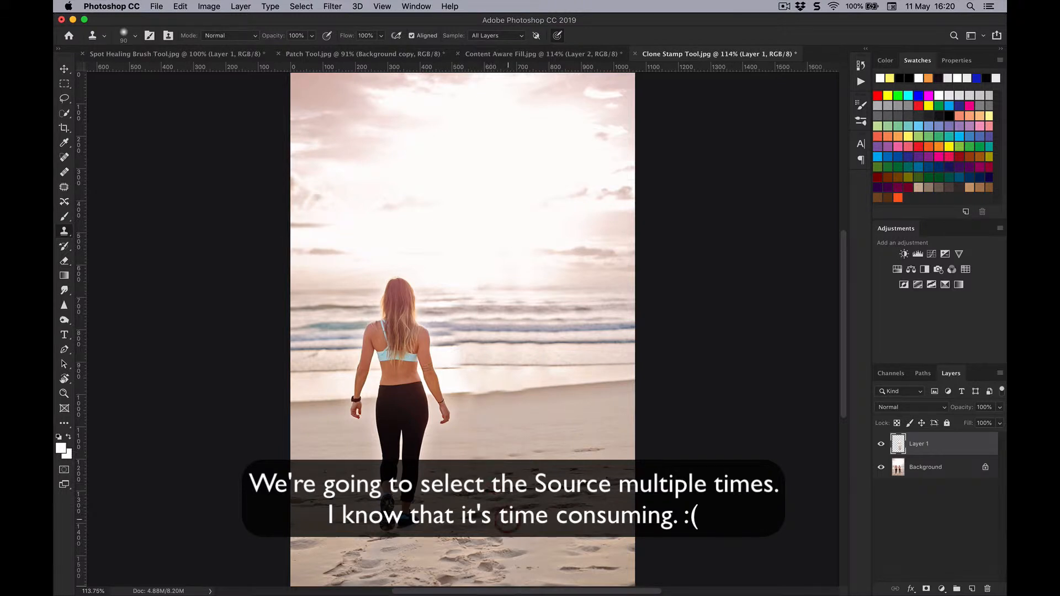
Clone clean sand over the leftover traces where the removed woman's legs and feet were.
{"action": "key", "text": "alt"}
{"action": "mouse_move", "coordinate": [515, 451]}
{"action": "left_mouse_down"}
{"action": "mouse_move", "coordinate": [502, 456]}
{"action": "mouse_move", "coordinate": [482, 441]}
{"action": "mouse_move", "coordinate": [486, 456]}
{"action": "left_mouse_up"}
{"action": "left_click", "coordinate": [495, 419], "text": "alt"}
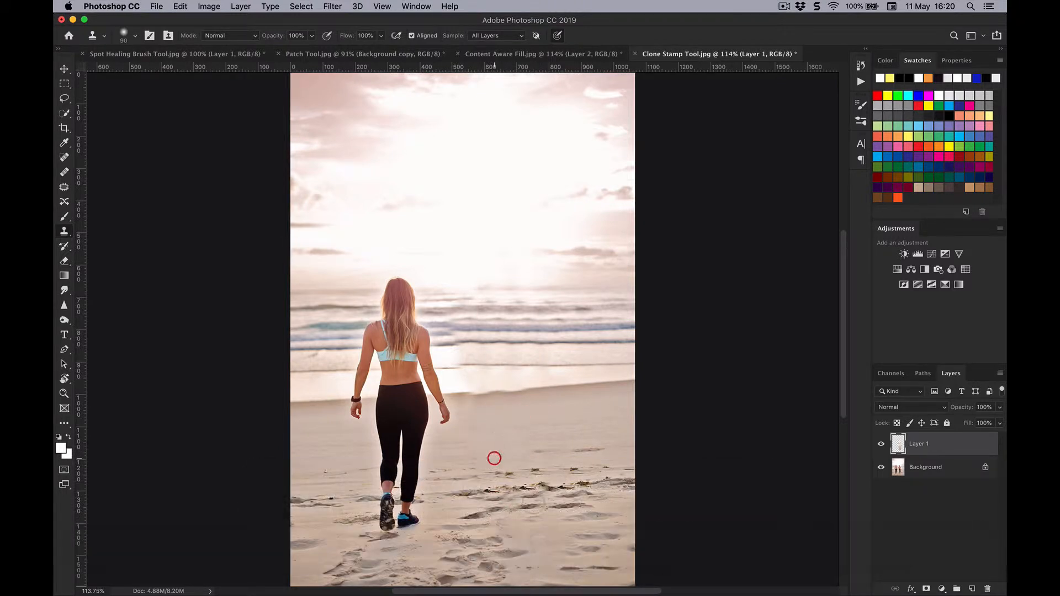
{"action": "key", "text": "alt"}
{"action": "left_click", "coordinate": [522, 491], "text": "alt"}
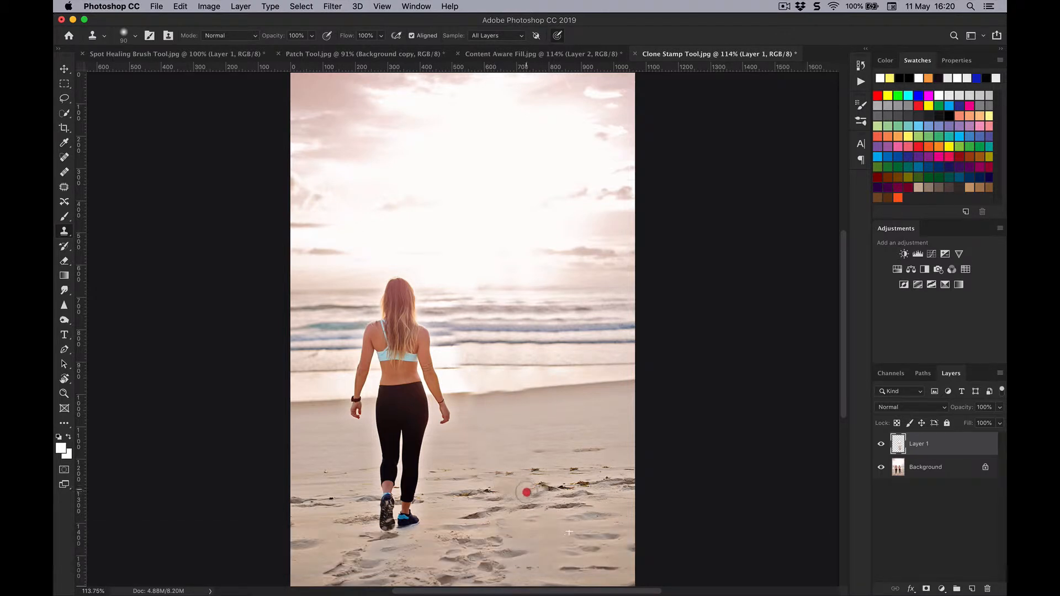
Resample the shoreline and clone it across the gap beside the remaining woman's hand to even out the water's edge.
{"action": "key", "text": "alt"}
{"action": "left_click_drag", "start_coordinate": [509, 392], "coordinate": [474, 394]}
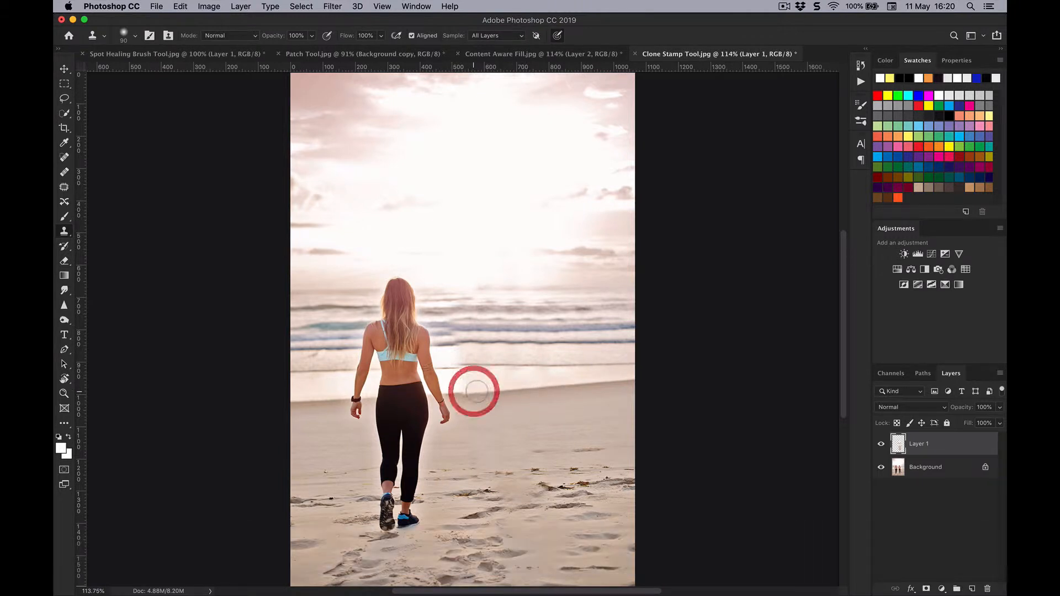
{"action": "key", "text": "alt"}
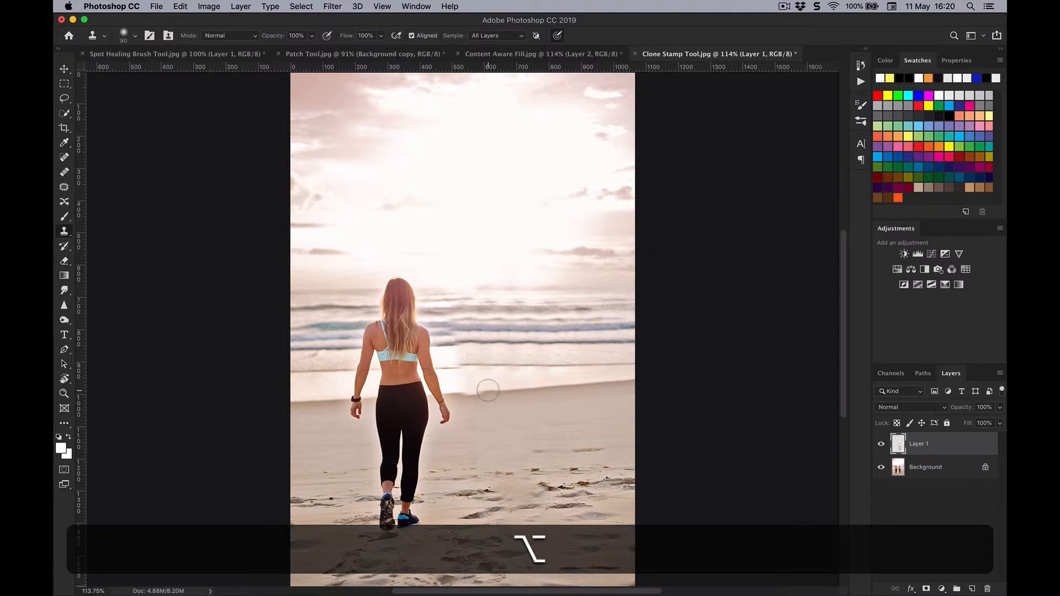
{"action": "left_click_drag", "start_coordinate": [488, 391], "coordinate": [468, 391]}
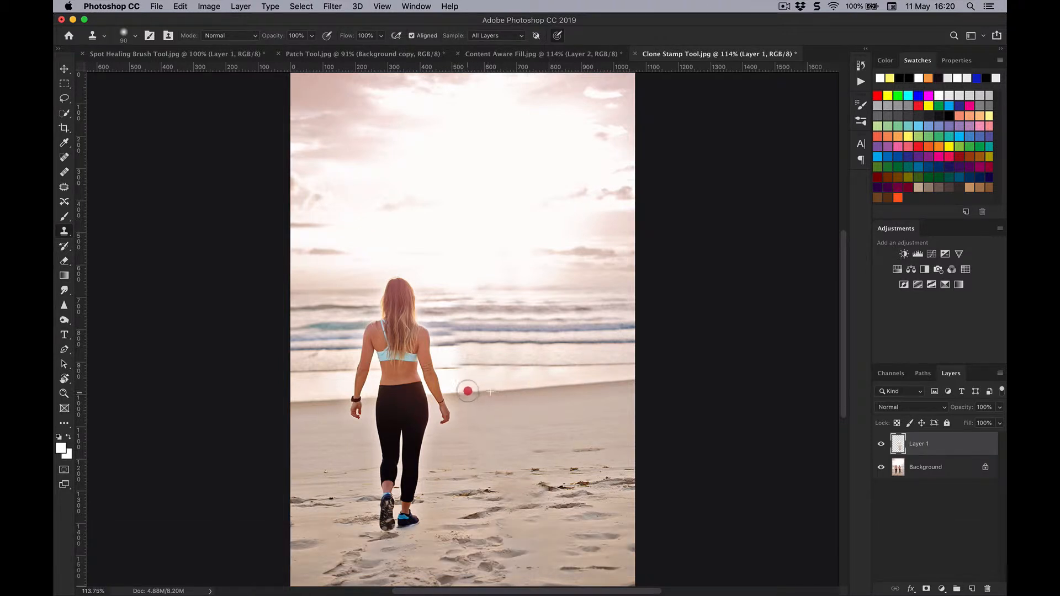
Enlarge the Clone Stamp brush to 175 px and clone the waves across the area where the woman was removed.
{"action": "key", "text": "alt"}
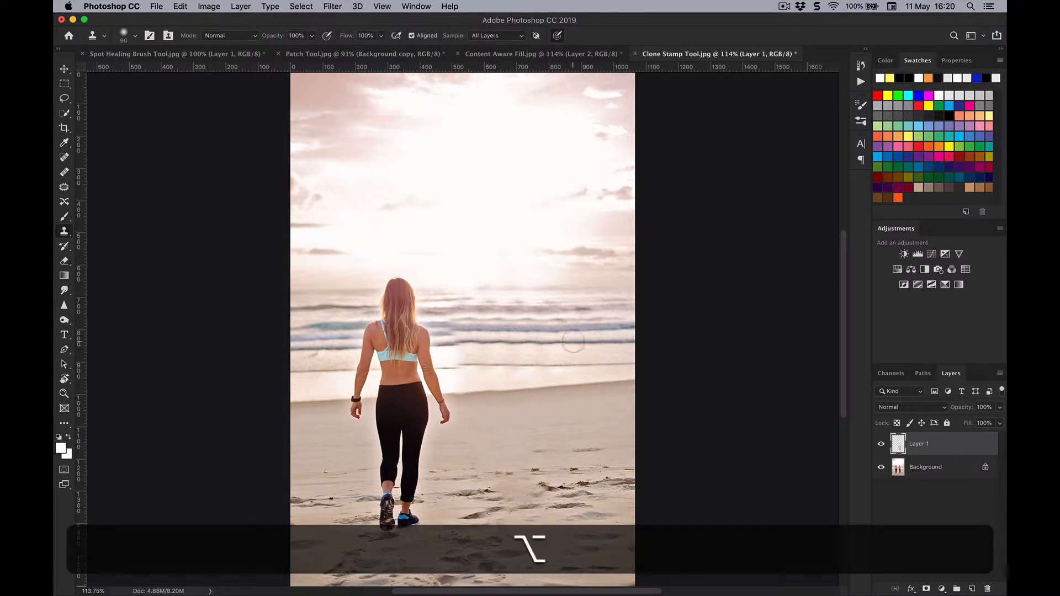
{"action": "key", "text": "alt+bracketright"}
{"action": "key", "text": "alt+bracketright"}
{"action": "key", "text": "alt+bracketright"}
{"action": "key", "text": "alt+bracketright"}
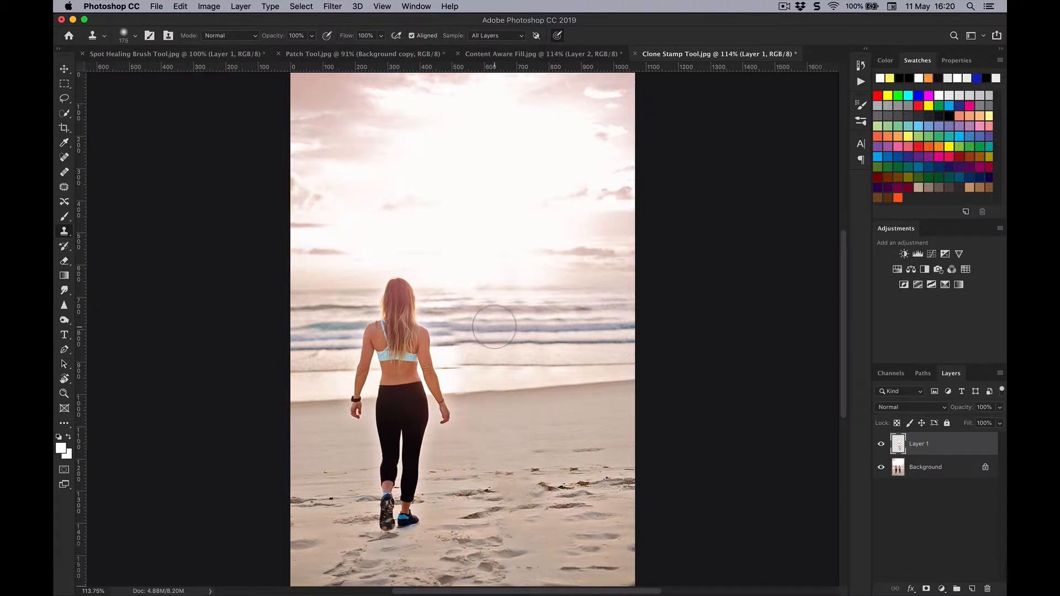
{"action": "mouse_move", "coordinate": [495, 327]}
{"action": "left_mouse_down"}
{"action": "mouse_move", "coordinate": [480, 315]}
{"action": "mouse_move", "coordinate": [466, 349]}
{"action": "mouse_move", "coordinate": [559, 342]}
{"action": "mouse_move", "coordinate": [550, 347]}
{"action": "left_mouse_up"}
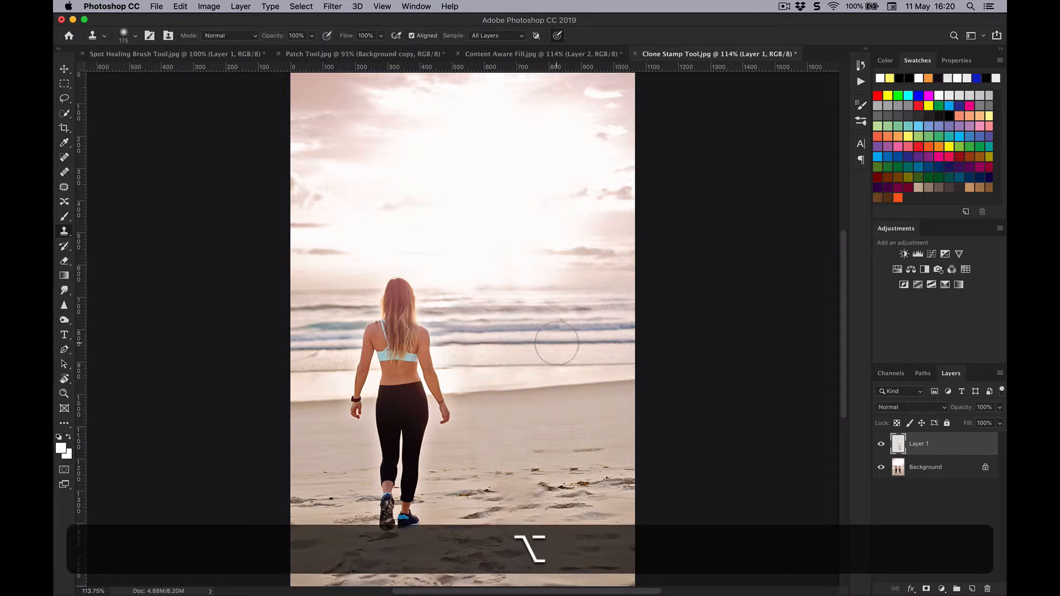
{"action": "left_click", "coordinate": [559, 342], "text": "alt"}
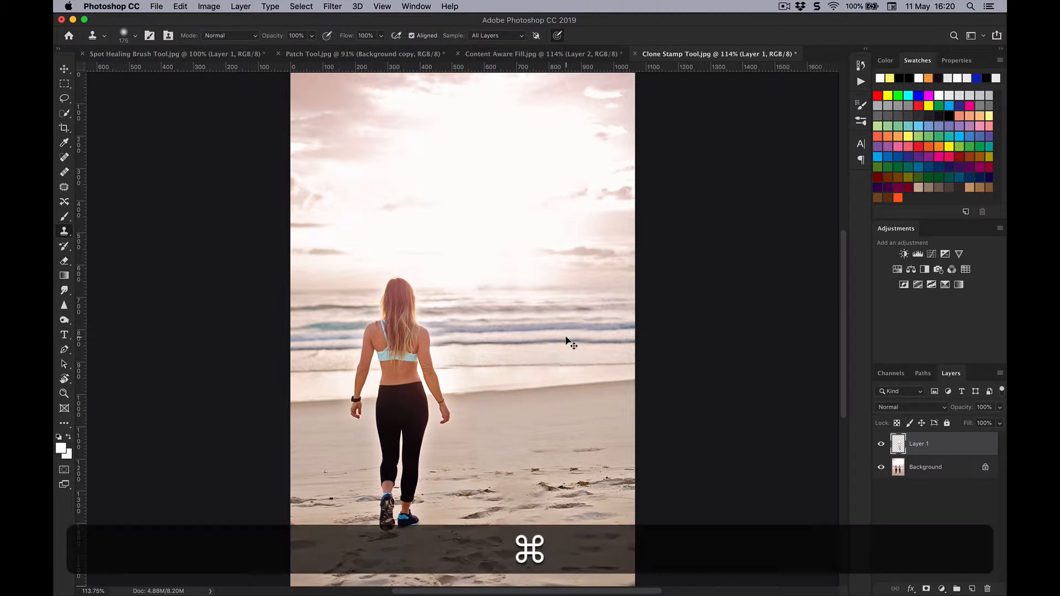
Magnify the waves beside the remaining woman to 300% and reduce the Clone Stamp brush to 80 px.
{"action": "key", "text": "super+equal"}
{"action": "key", "text": "super+equal"}
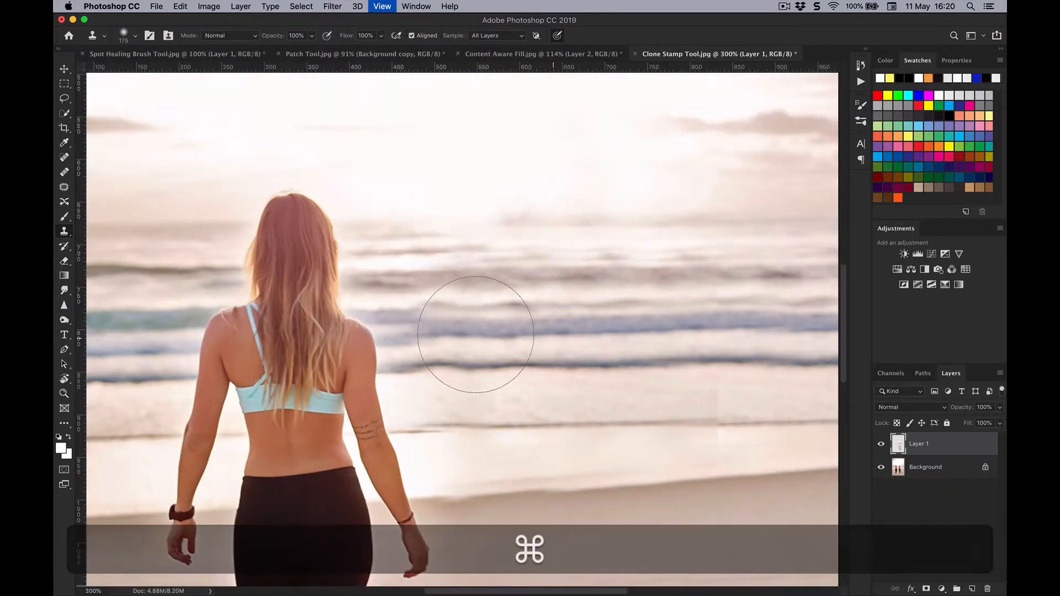
{"action": "key", "text": "bracketleft"}
{"action": "key", "text": "bracketleft"}
{"action": "key", "text": "bracketleft"}
{"action": "key", "text": "bracketleft"}
{"action": "key", "text": "bracketleft"}
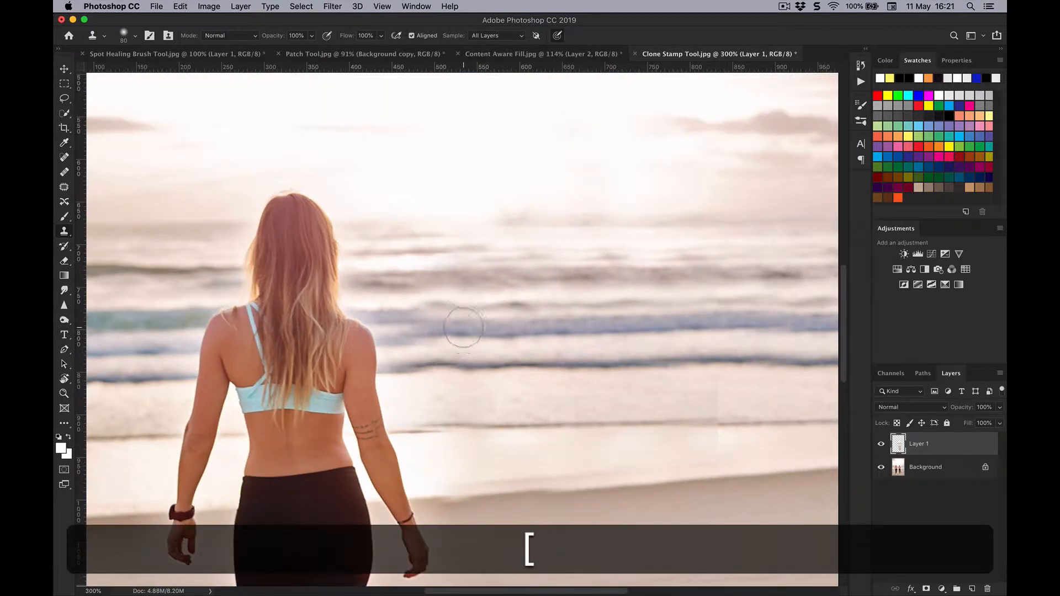
{"action": "key", "text": "bracketright"}
{"action": "key", "text": "bracketright"}
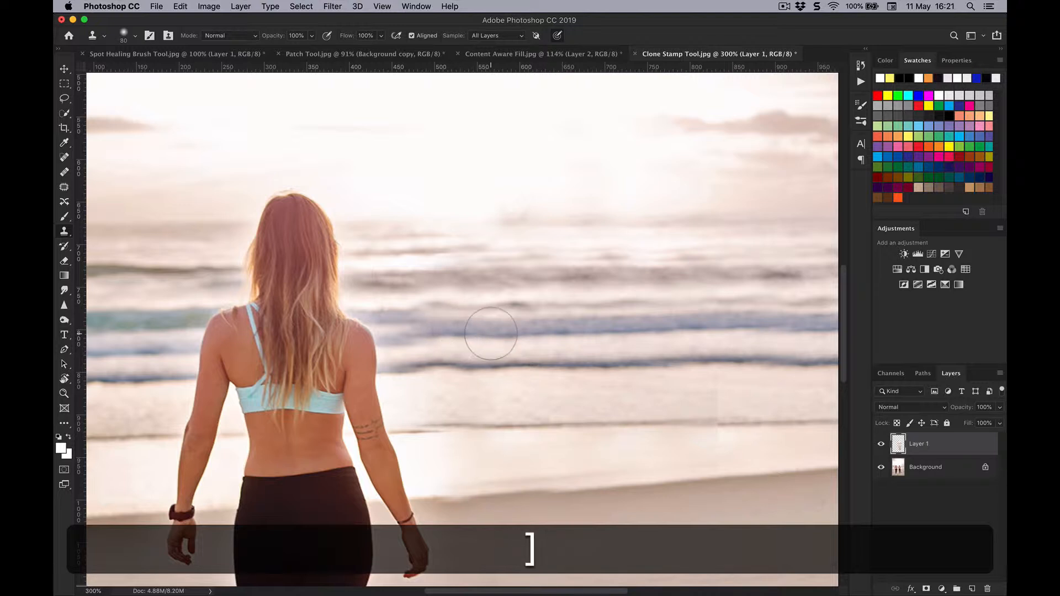
Select the remaining woman's hair, top and right arm using the Quick Selection tool with a 45 px brush.
{"action": "key", "text": "w"}
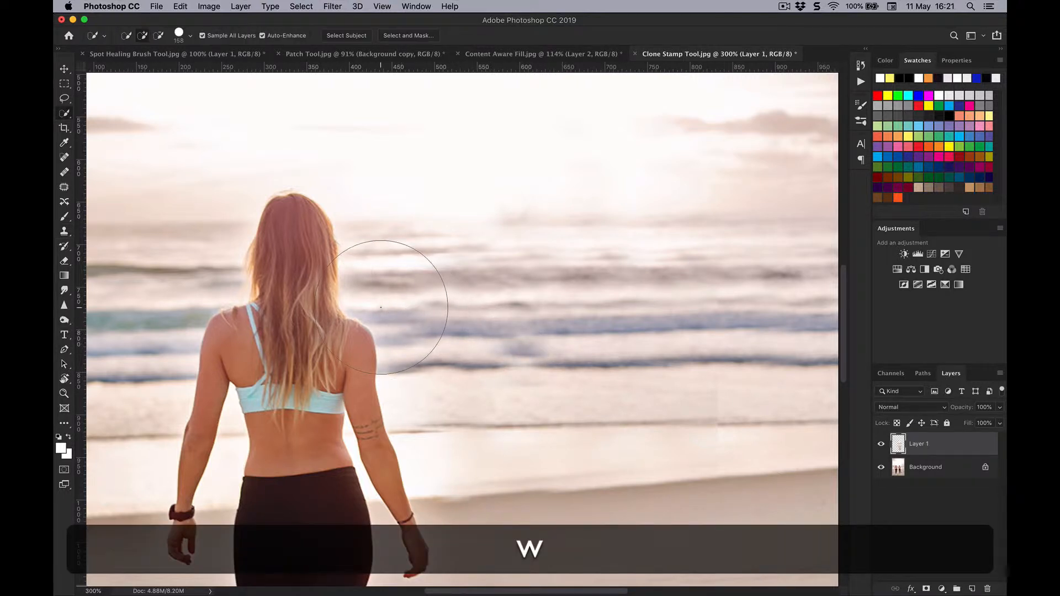
{"action": "key", "text": "bracketleft"}
{"action": "key", "text": "bracketleft"}
{"action": "key", "text": "bracketleft"}
{"action": "key", "text": "bracketleft"}
{"action": "key", "text": "bracketleft"}
{"action": "key", "text": "bracketleft"}
{"action": "key", "text": "bracketleft"}
{"action": "key", "text": "bracketleft"}
{"action": "key", "text": "bracketleft"}
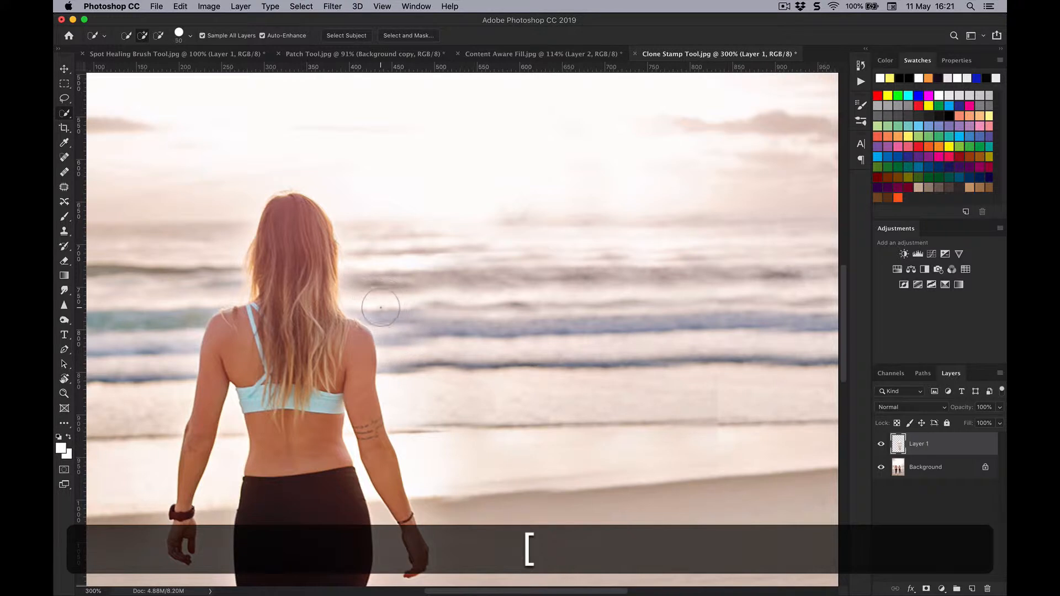
{"action": "left_click_drag", "start_coordinate": [306, 235], "coordinate": [309, 345]}
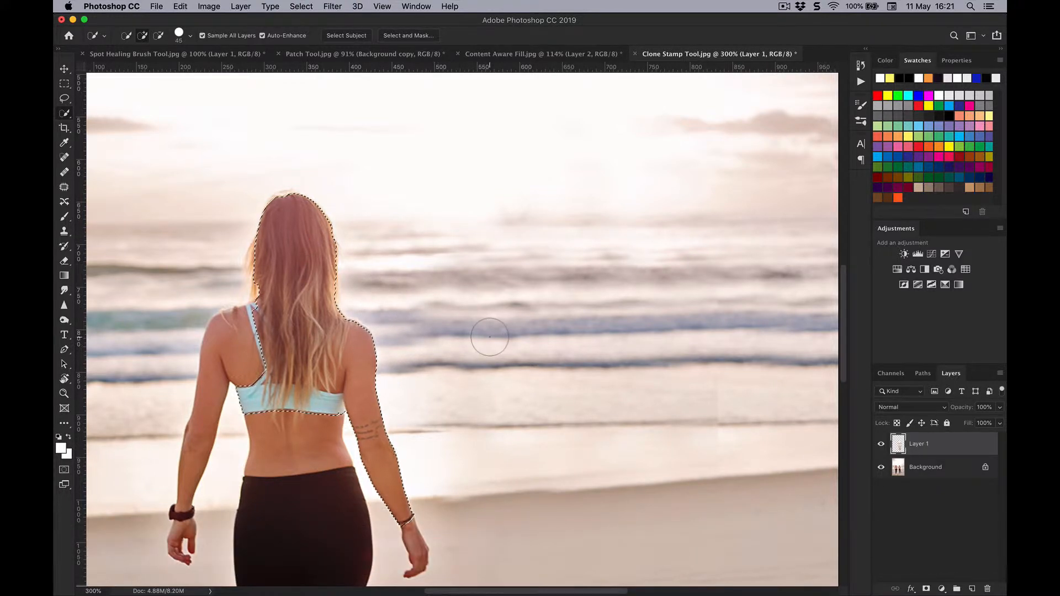
Invert the selection so everything outside the woman's hair, top and right arm is selected.
{"action": "key", "text": "super+minus"}
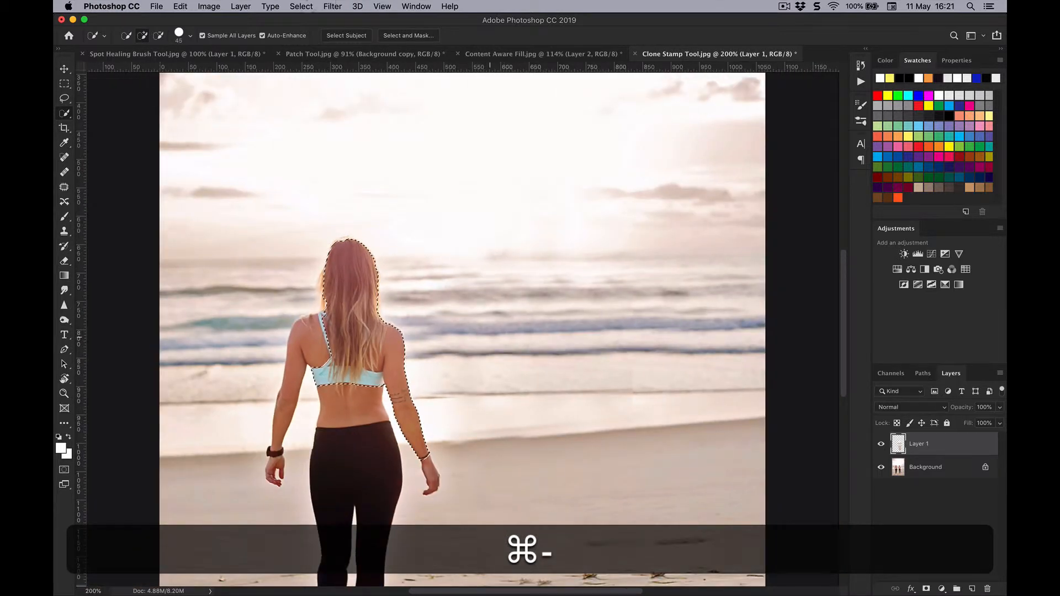
{"action": "left_click", "coordinate": [303, 6]}
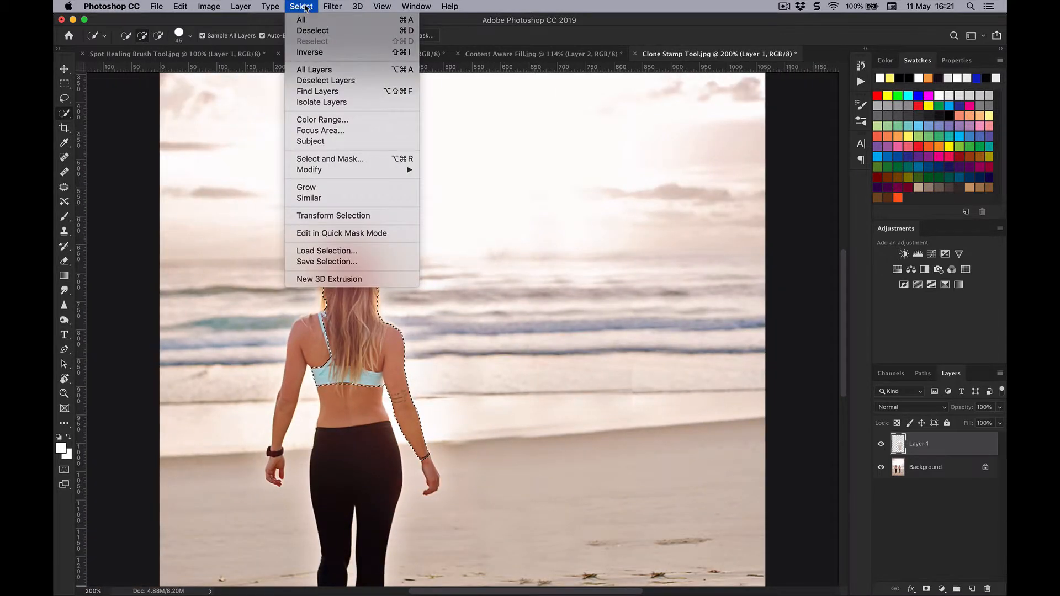
{"action": "left_click", "coordinate": [321, 52]}
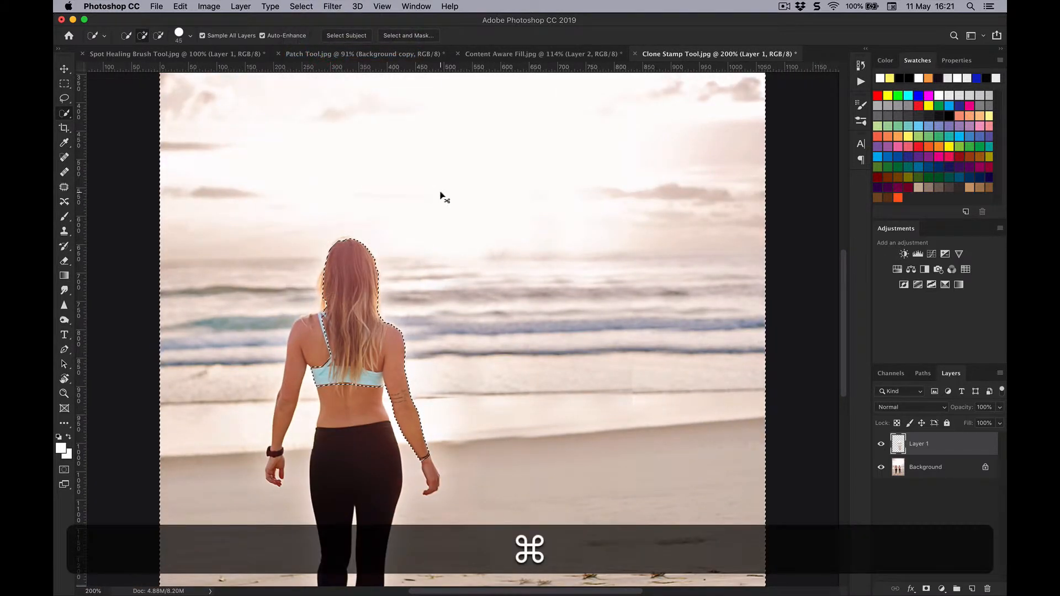
Clone the wave line up to the edge of the woman's right arm with the Clone Stamp and clear the selection.
{"action": "key", "text": "super+equal"}
{"action": "key", "text": "s"}
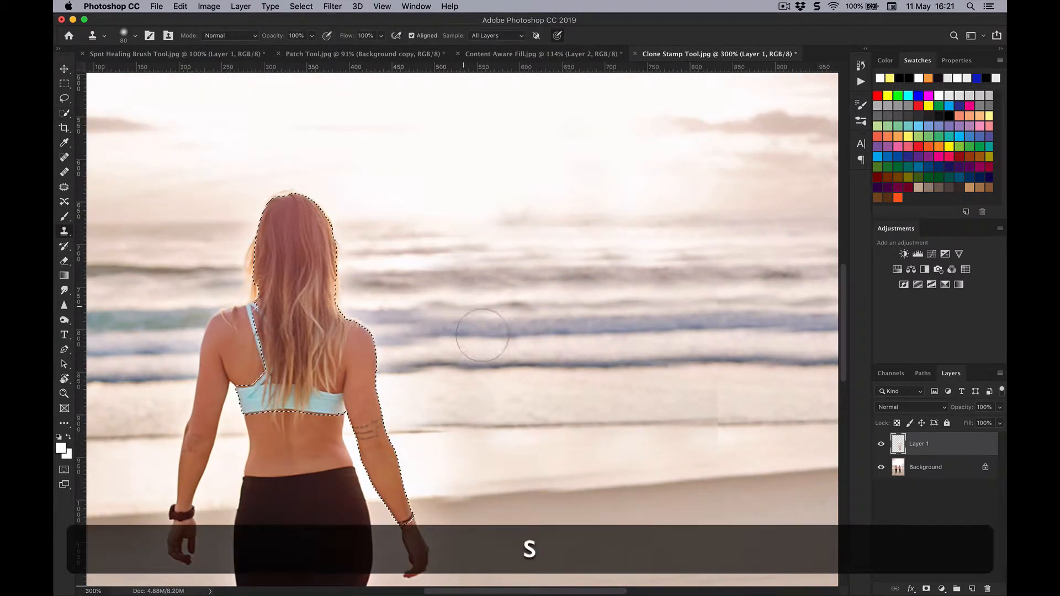
{"action": "left_click", "coordinate": [470, 369], "text": "alt"}
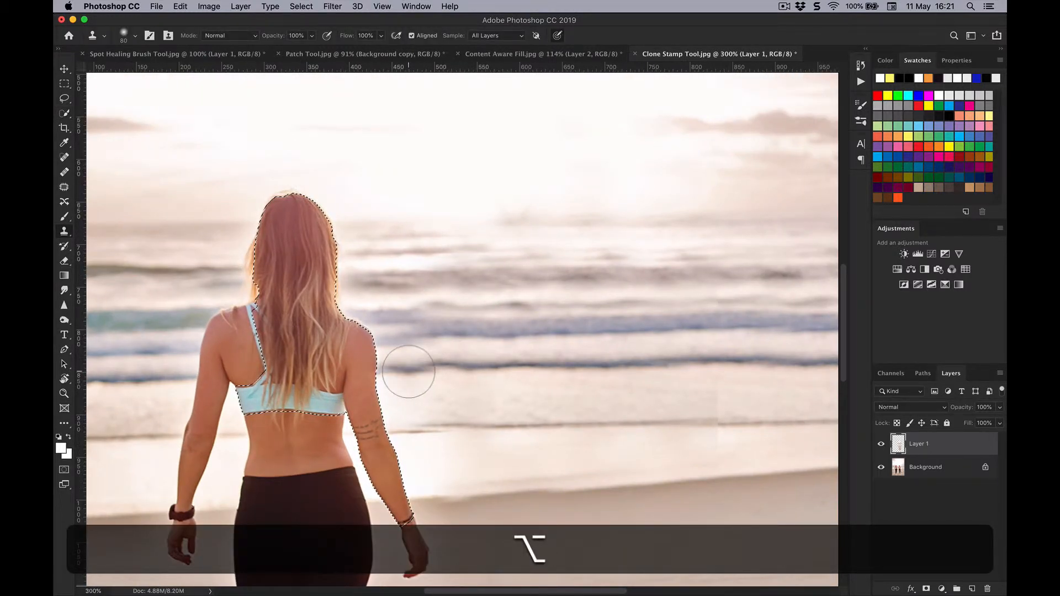
{"action": "mouse_move", "coordinate": [403, 366]}
{"action": "left_mouse_down"}
{"action": "mouse_move", "coordinate": [362, 274]}
{"action": "mouse_move", "coordinate": [356, 281]}
{"action": "mouse_move", "coordinate": [398, 257]}
{"action": "mouse_move", "coordinate": [437, 412]}
{"action": "mouse_move", "coordinate": [479, 357]}
{"action": "mouse_move", "coordinate": [495, 380]}
{"action": "mouse_move", "coordinate": [469, 390]}
{"action": "mouse_move", "coordinate": [536, 374]}
{"action": "left_mouse_up"}
{"action": "key", "text": "super+0"}
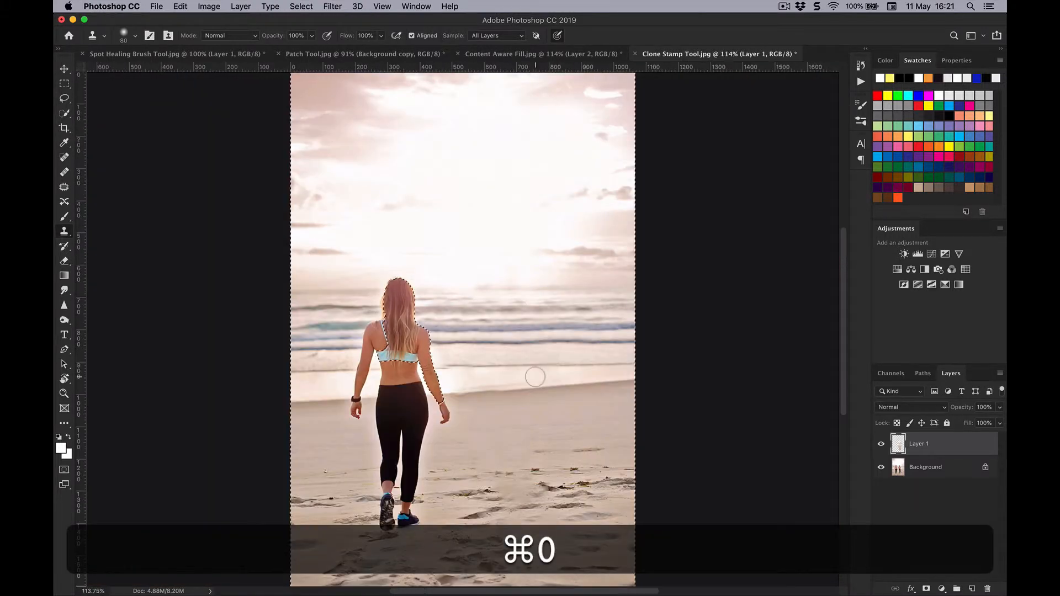
{"action": "key", "text": "super+d"}
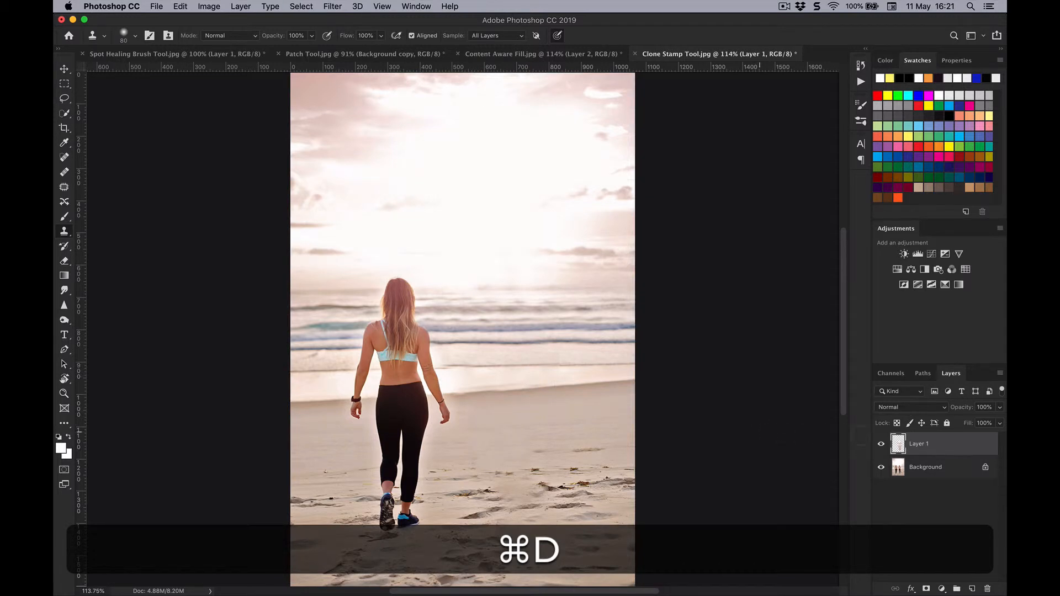
Toggle the visibility of Layer 1 to compare the retouched beach photo with the original.
{"action": "left_click", "coordinate": [881, 445]}
{"action": "left_click", "coordinate": [882, 444]}
{"action": "left_click", "coordinate": [881, 445]}
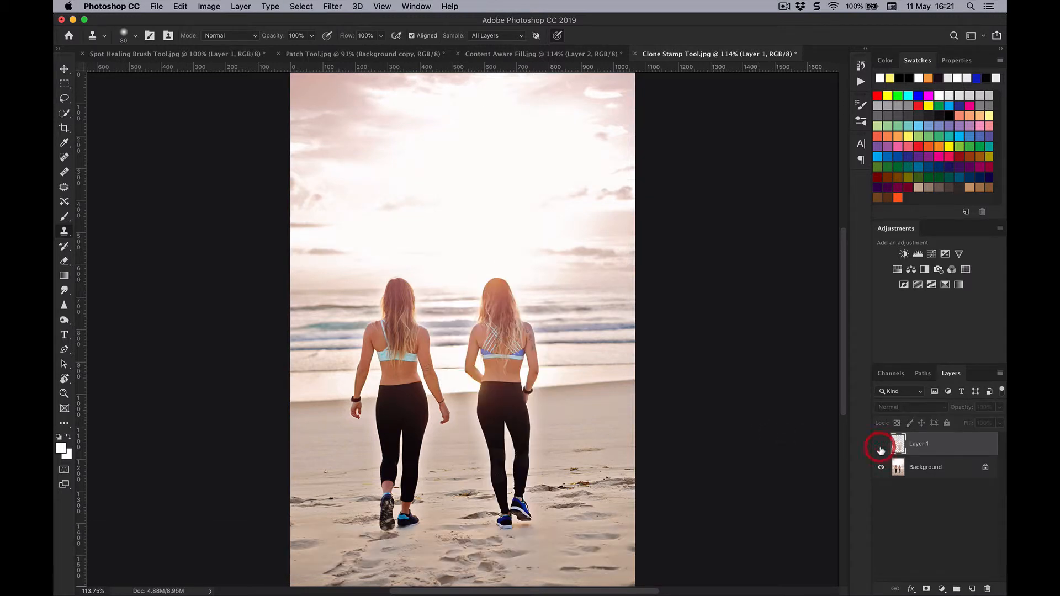
{"action": "left_click", "coordinate": [881, 445]}
{"action": "left_click", "coordinate": [882, 445]}
{"action": "left_click", "coordinate": [882, 445]}
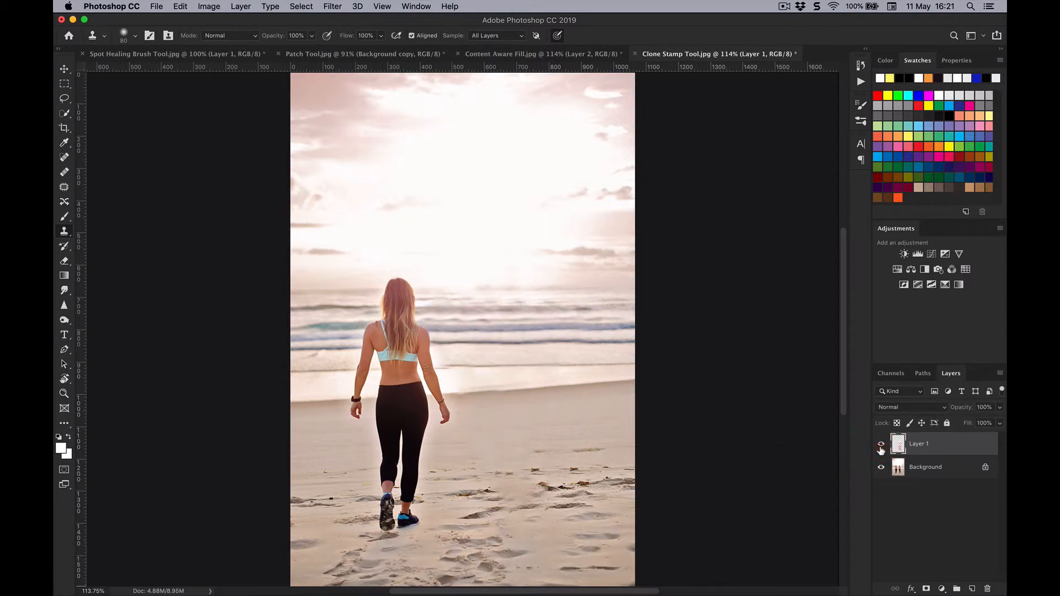
{"action": "key", "text": "s"}
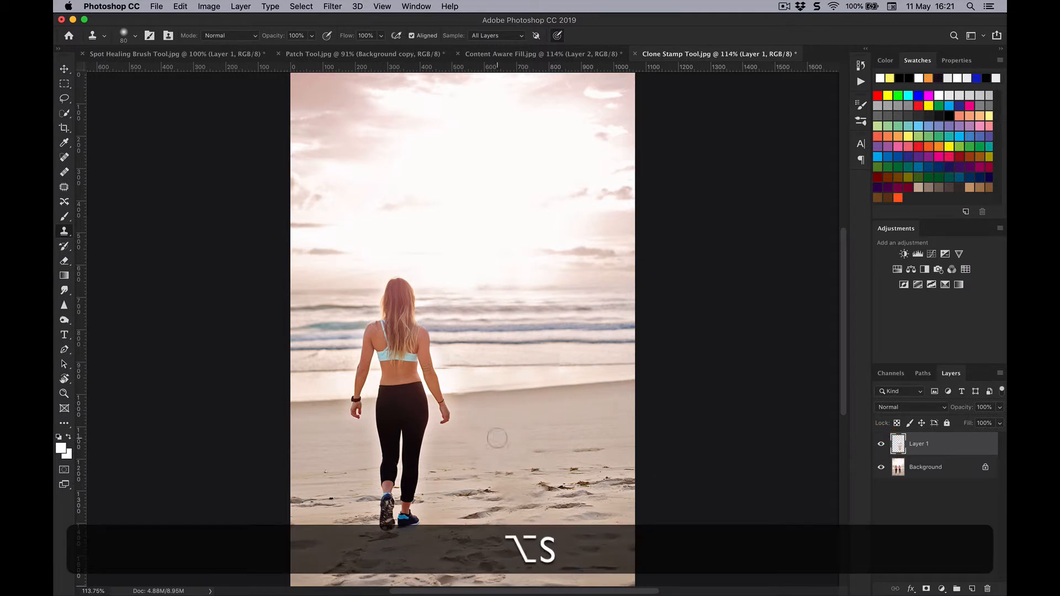
{"action": "key", "text": "bracketright"}
{"action": "key", "text": "alt"}
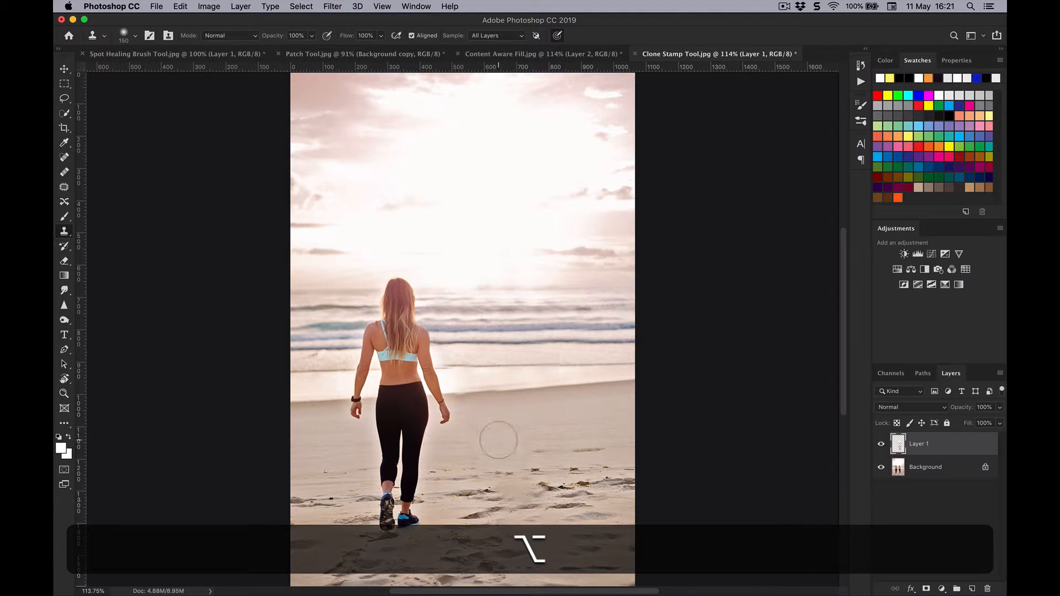
{"action": "mouse_move", "coordinate": [481, 502]}
{"action": "left_mouse_down"}
{"action": "mouse_move", "coordinate": [495, 504]}
{"action": "mouse_move", "coordinate": [483, 496]}
{"action": "left_mouse_up"}
{"action": "key", "text": "super+z"}
{"action": "key", "text": "alt+super+z"}
Reduce the Clone Stamp brush to 70 px and clone sand from beside the woman's shoes over the removed woman's foot area.
{"action": "key", "text": "bracketleft"}
{"action": "key", "text": "bracketleft"}
{"action": "key", "text": "bracketleft"}
{"action": "key", "text": "alt"}
{"action": "left_click", "coordinate": [447, 509], "text": "alt"}
{"action": "left_click_drag", "start_coordinate": [499, 488], "coordinate": [511, 494]}
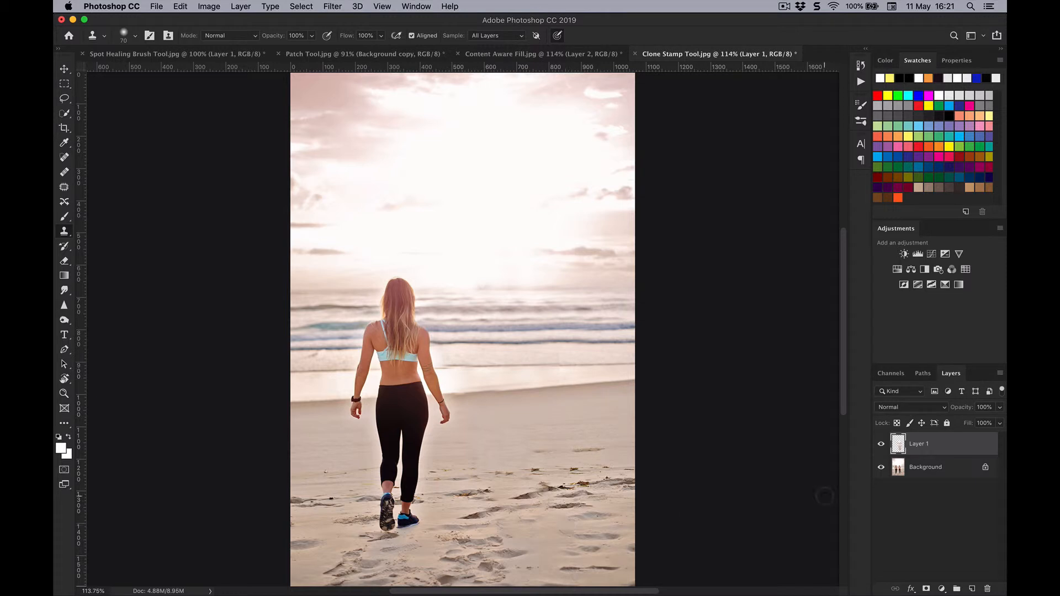
Hide and show Layer 1 repeatedly to check the cloned sand against the original photo.
{"action": "left_click", "coordinate": [882, 447]}
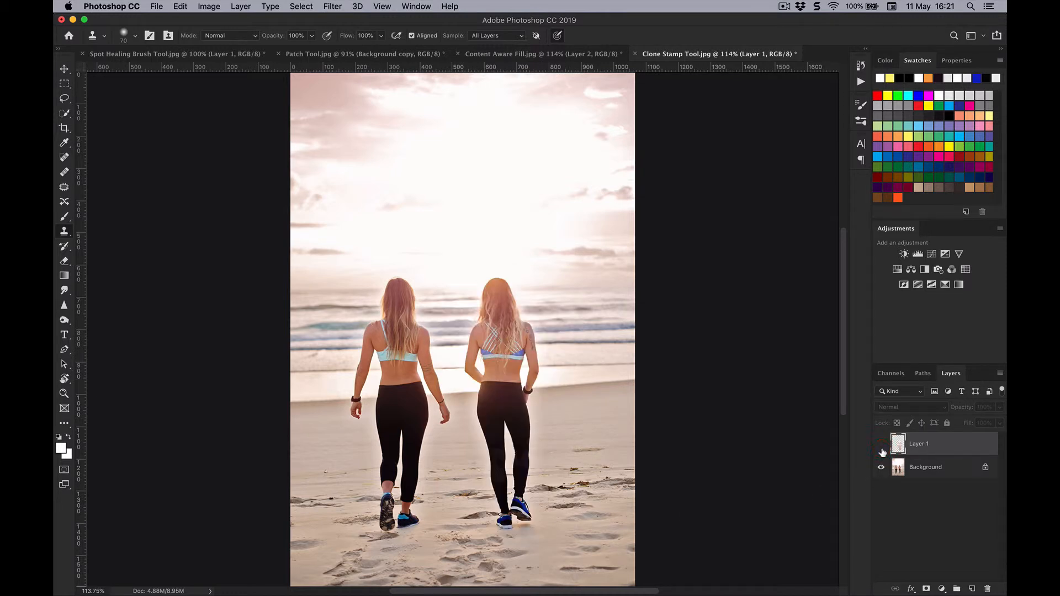
{"action": "left_click", "coordinate": [882, 447]}
{"action": "left_click", "coordinate": [882, 447]}
{"action": "left_click", "coordinate": [882, 447]}
{"action": "left_click", "coordinate": [882, 448]}
{"action": "left_click", "coordinate": [882, 447]}
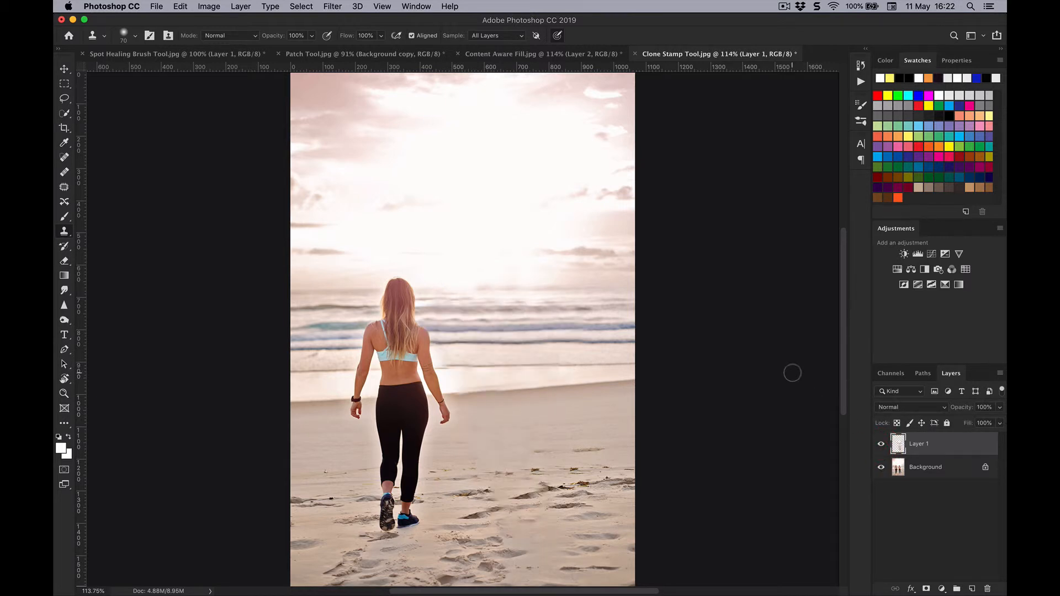
Reduce the Clone Stamp brush to 40 px for touching up the water beside the woman's right arm.
{"action": "key", "text": "super+equal"}
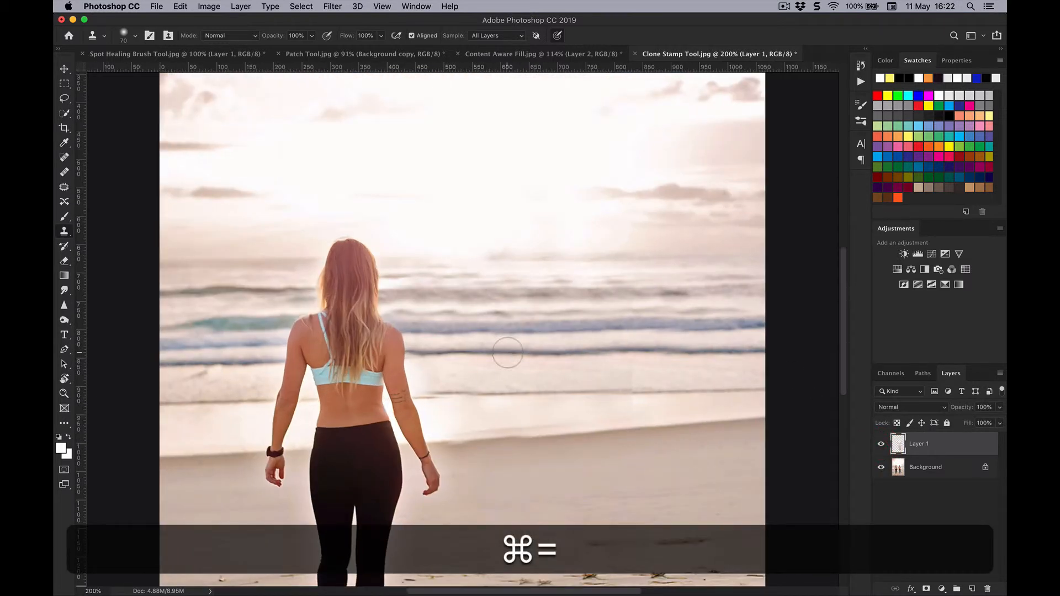
{"action": "key", "text": "bracketleft"}
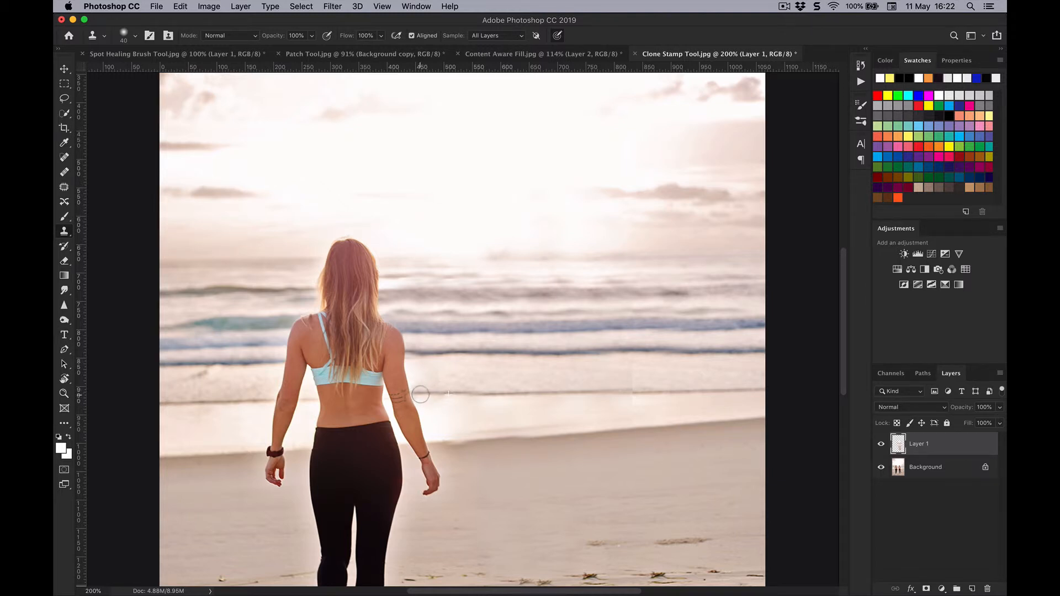
Compare the final retouch of the whole photo with the original by switching Layer 1 off and on.
{"action": "key", "text": "super+0"}
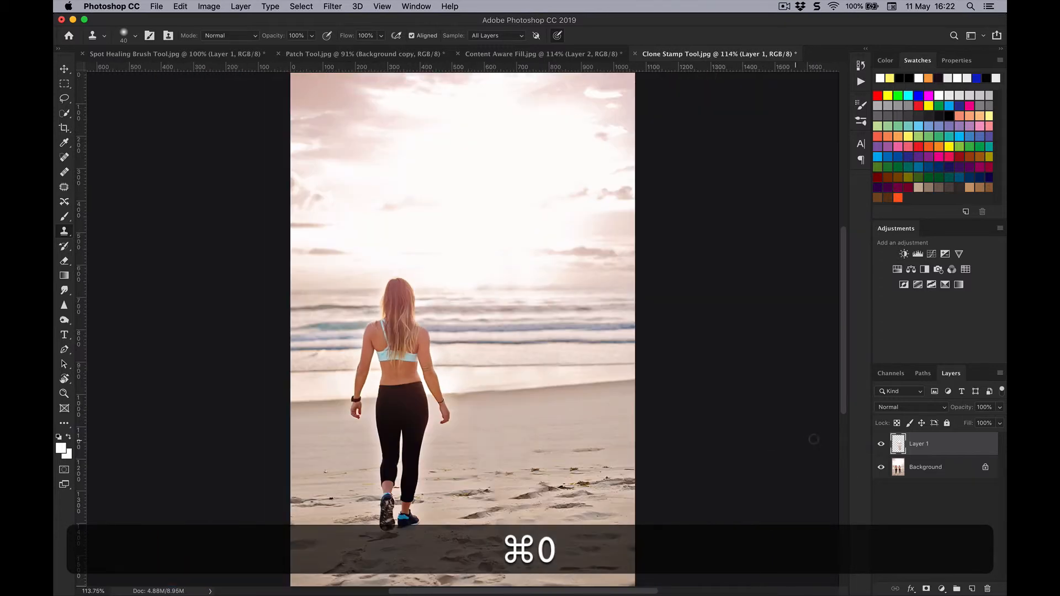
{"action": "left_click", "coordinate": [881, 444]}
{"action": "left_click", "coordinate": [881, 445]}
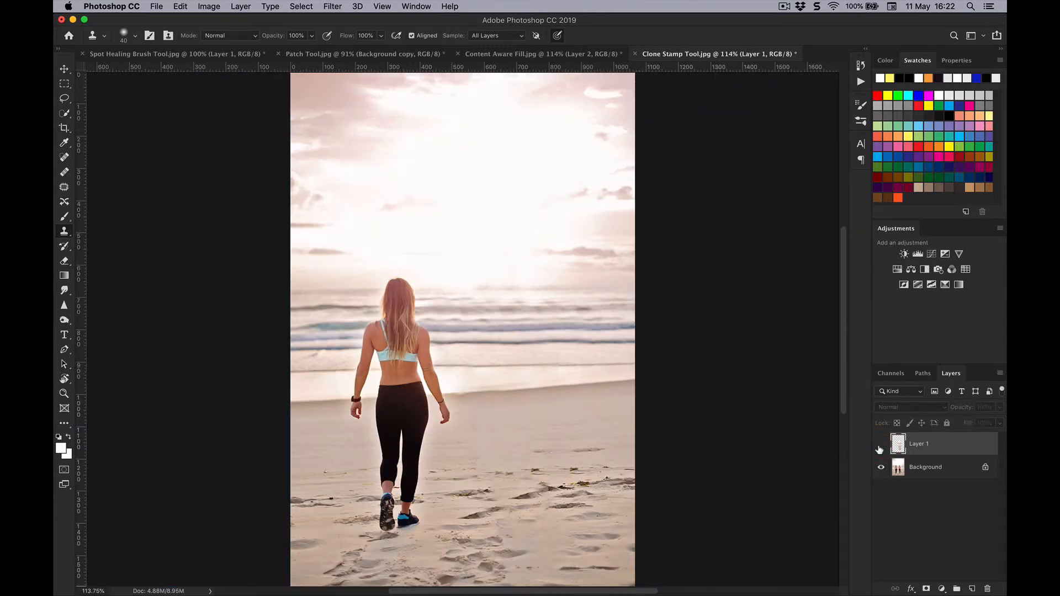
{"action": "left_click", "coordinate": [881, 444]}
{"action": "left_click", "coordinate": [881, 445]}
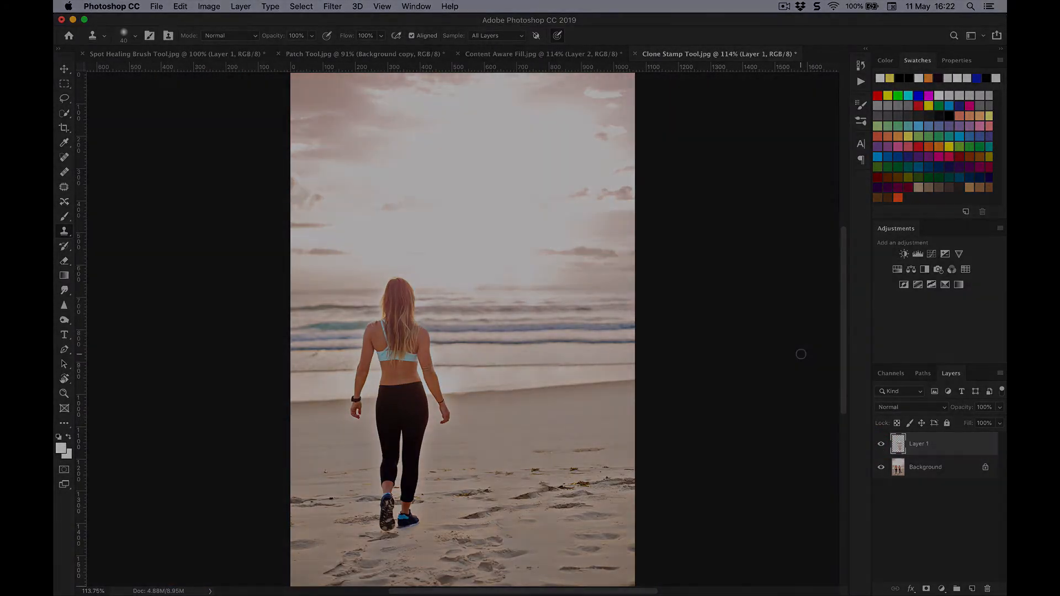